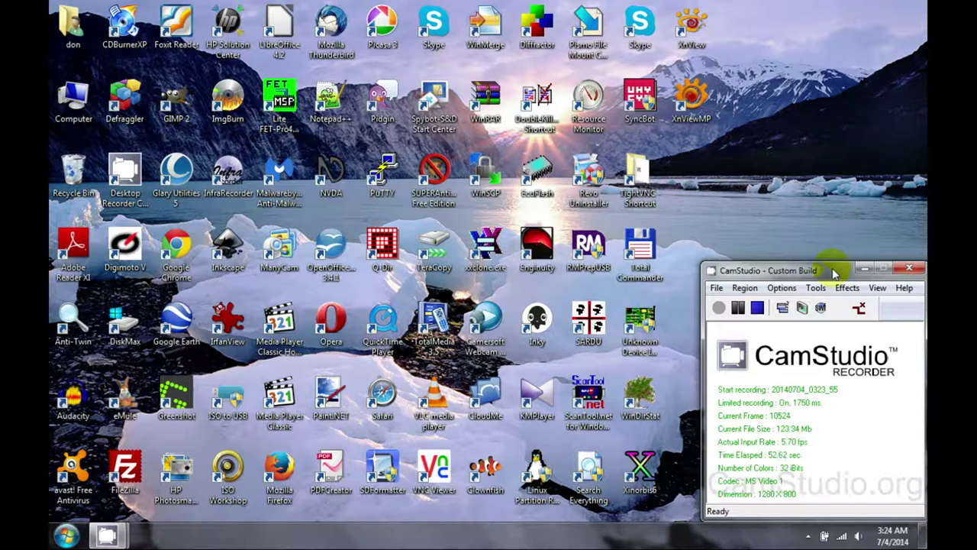
- View the CamStudio Recorder version information, moving the About window clear of the recorder before closing it
left_click(902, 294)
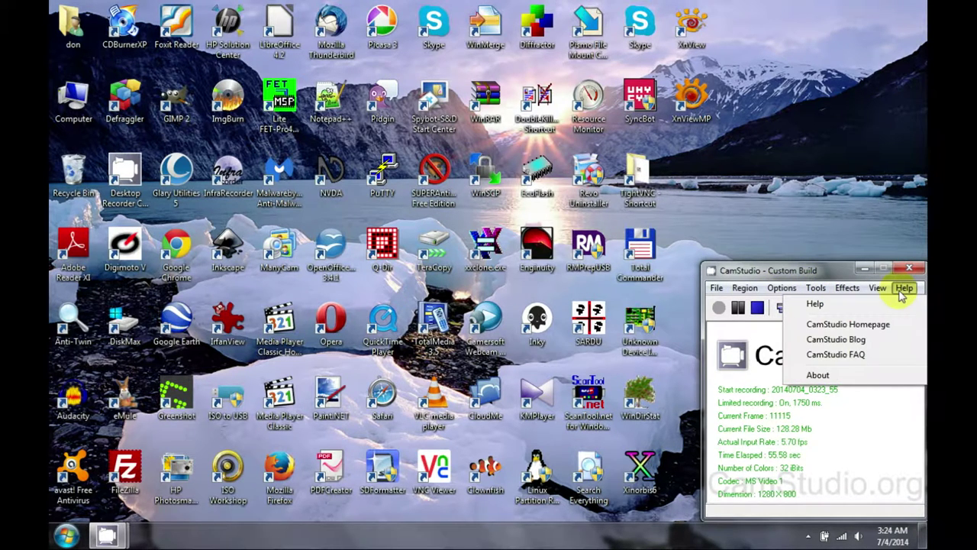
left_click(829, 379)
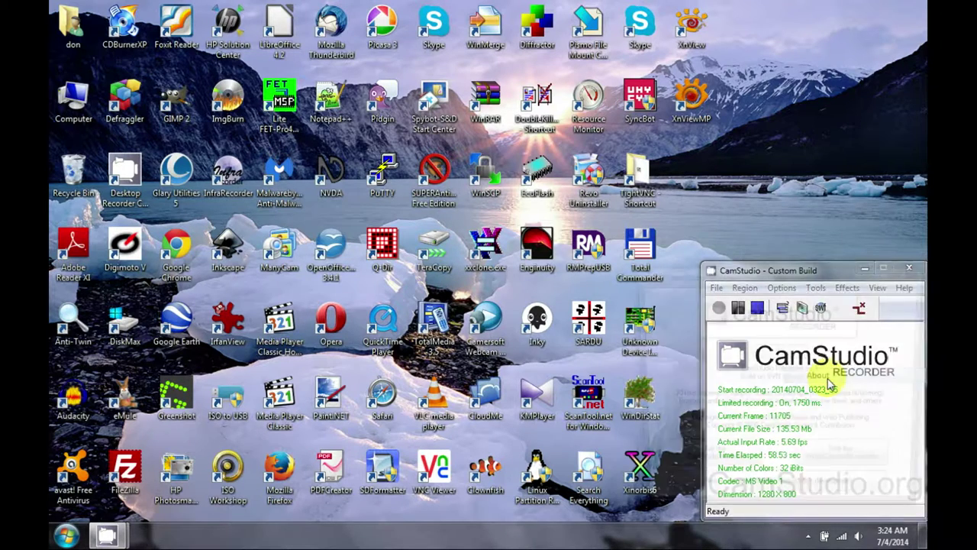
left_click_drag(836, 281, 551, 264)
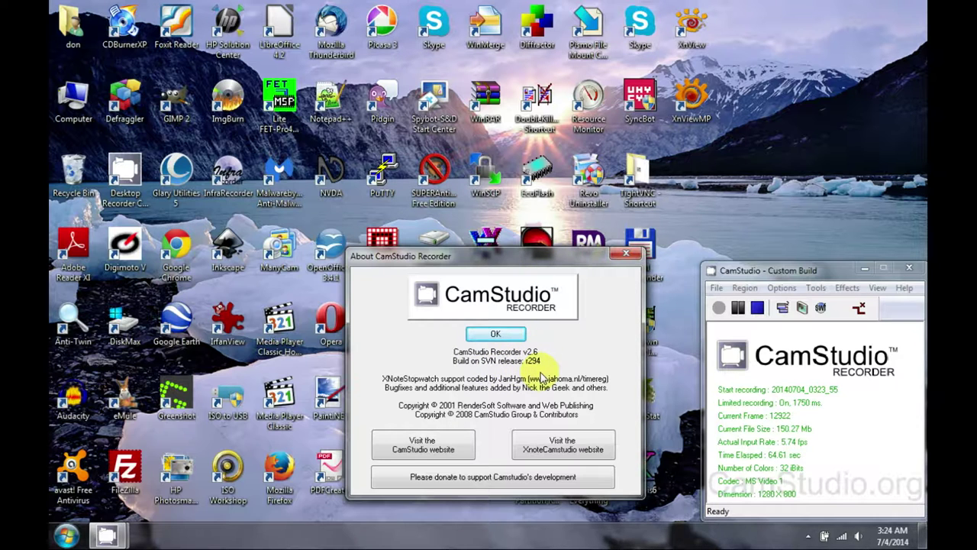
left_click(624, 257)
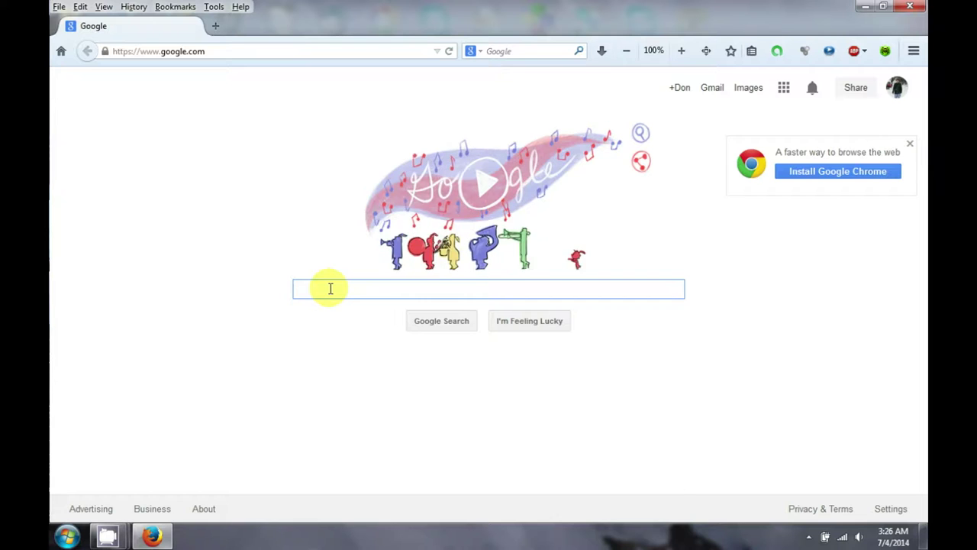
- Search Google for camstudio.org and open the CamStudio - Free Screen Recording Software result in a new tab
type("cam studio")
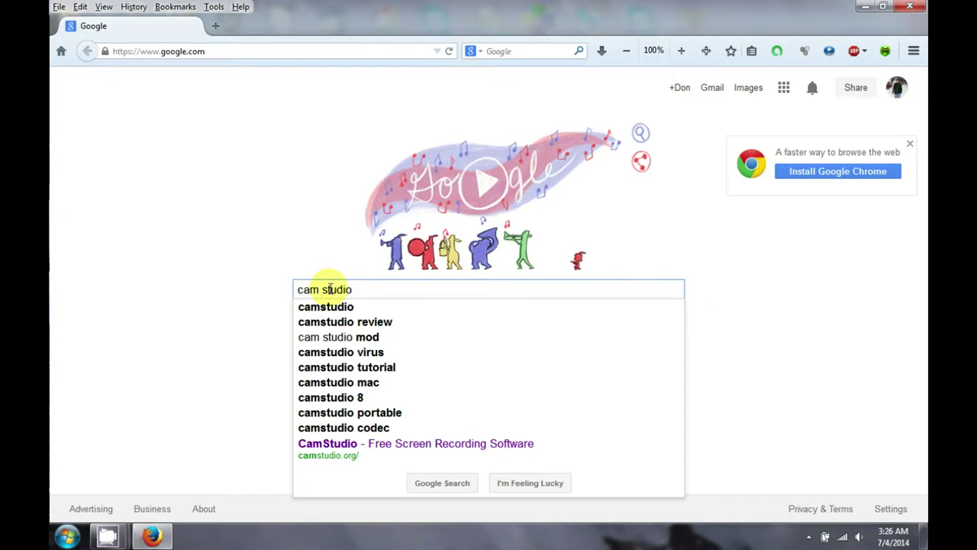
type(".org")
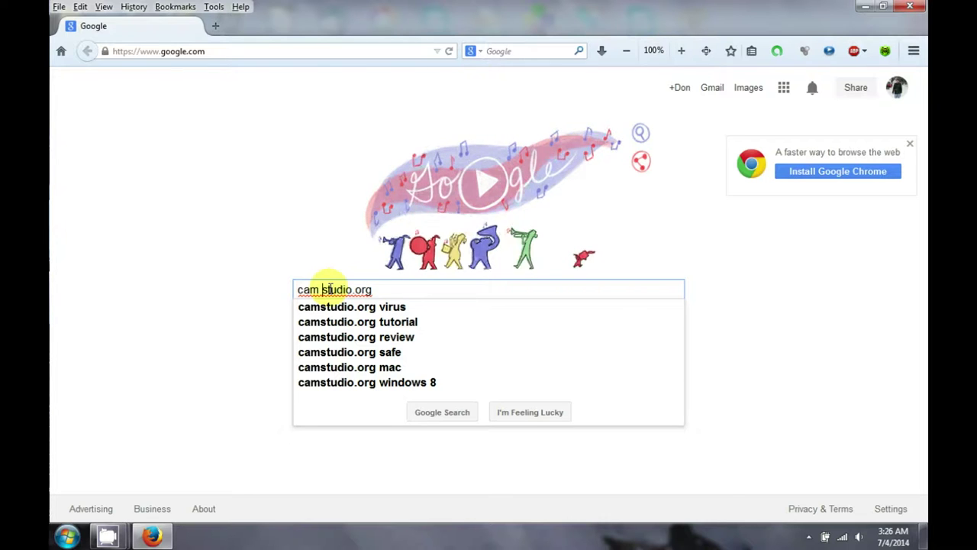
left_click(323, 289)
key("BackSpace")
key("Return")
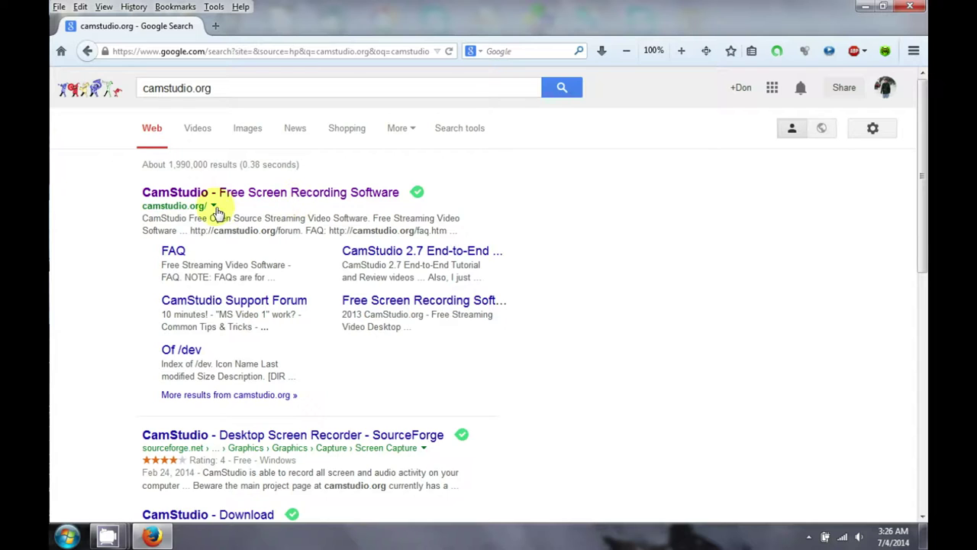
middle_click(261, 196)
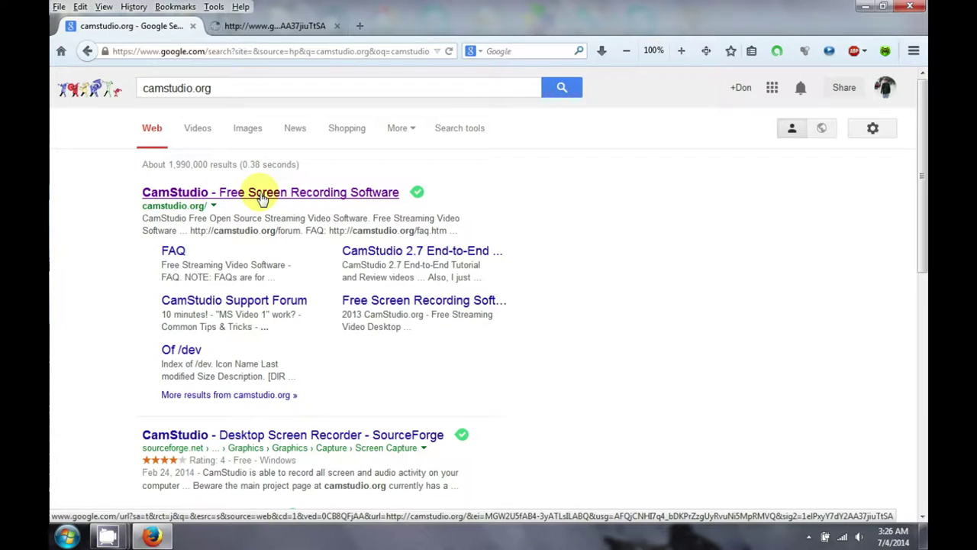
left_click(302, 30)
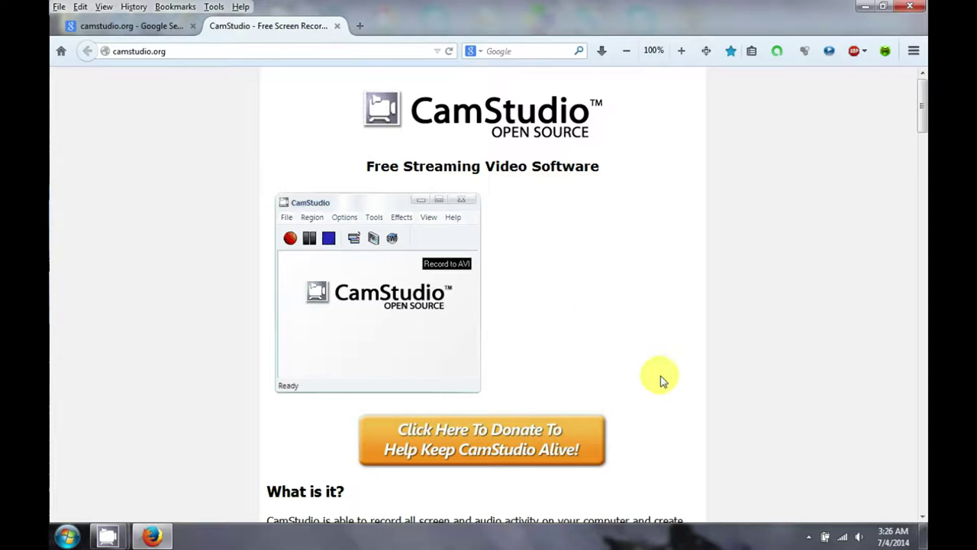
- Check the CamStudio 2.7 download link with Dr.Web and close the scan report
scroll(663, 380, "down", 10)
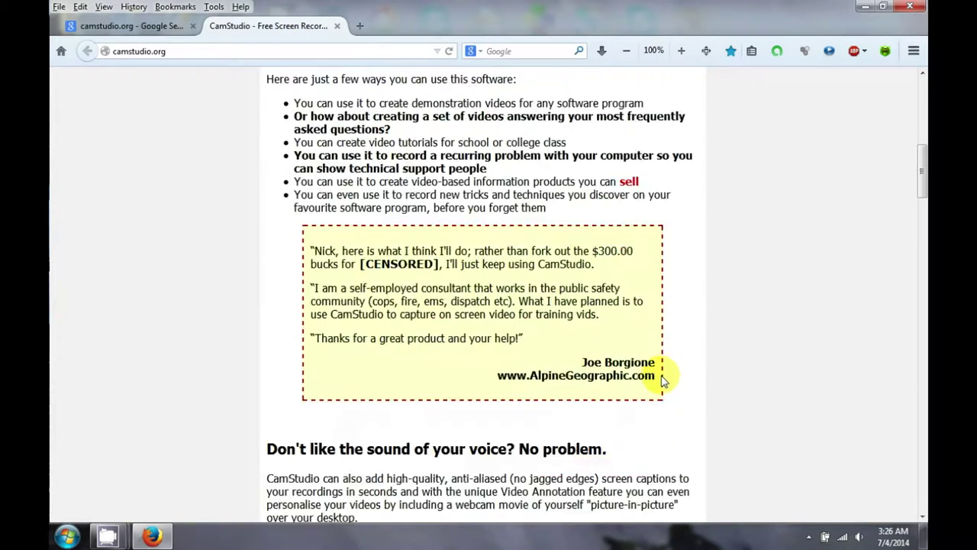
scroll(663, 381, "down", 7)
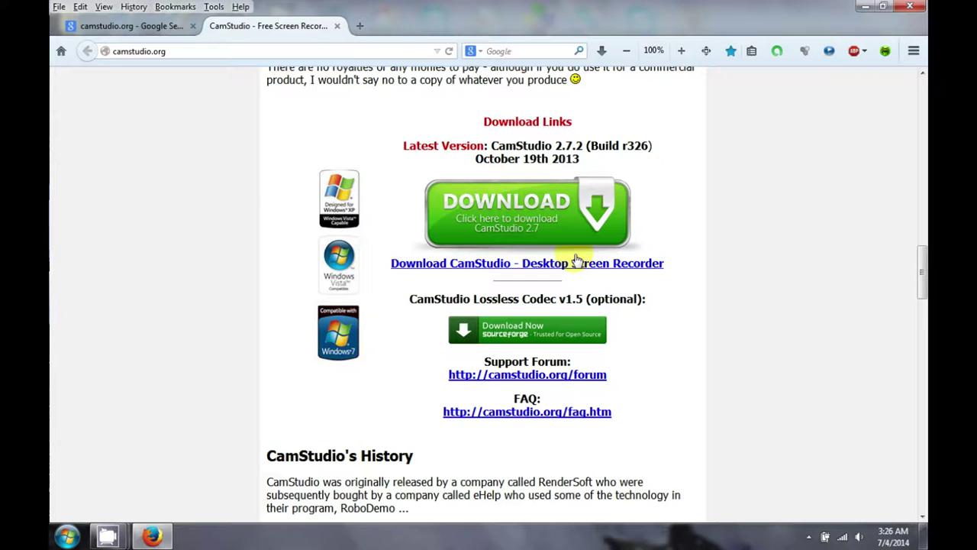
right_click(546, 229)
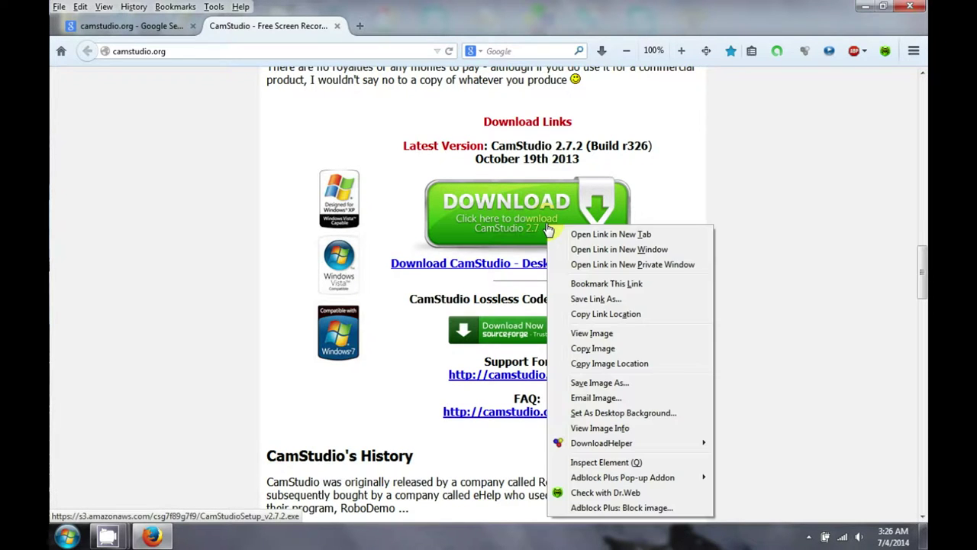
left_click(605, 492)
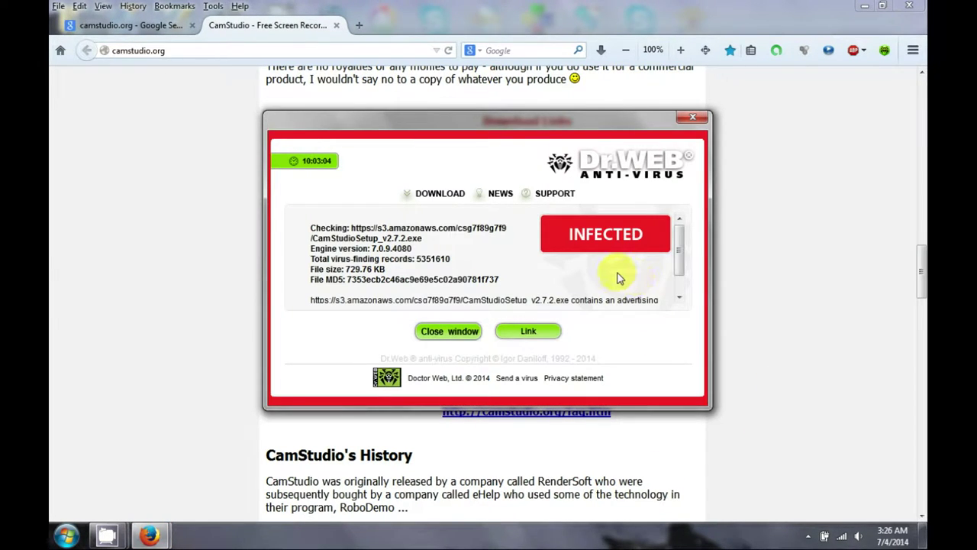
left_click(482, 331)
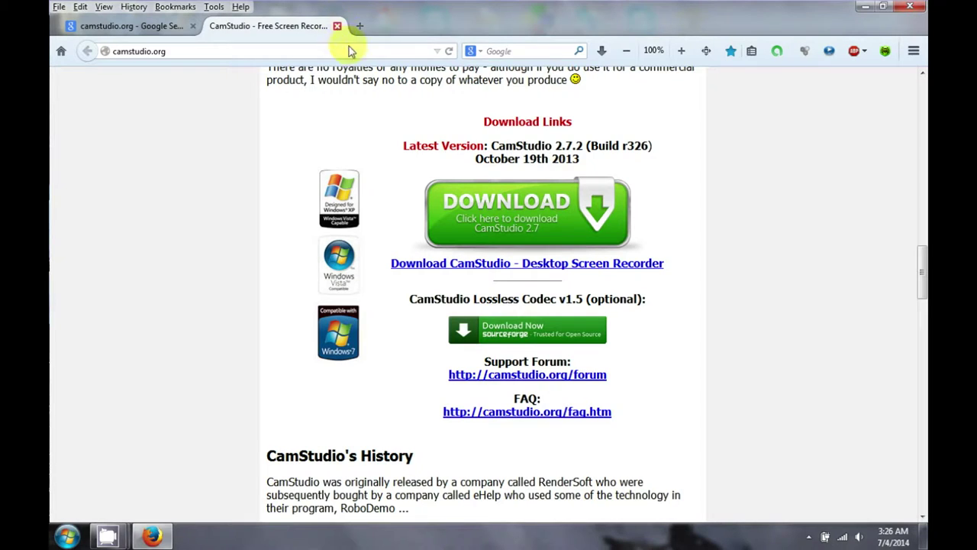
- Look back over the CamStudio page, then close its tab and the browser
scroll(814, 356, "down", 5)
scroll(788, 349, "up", 6)
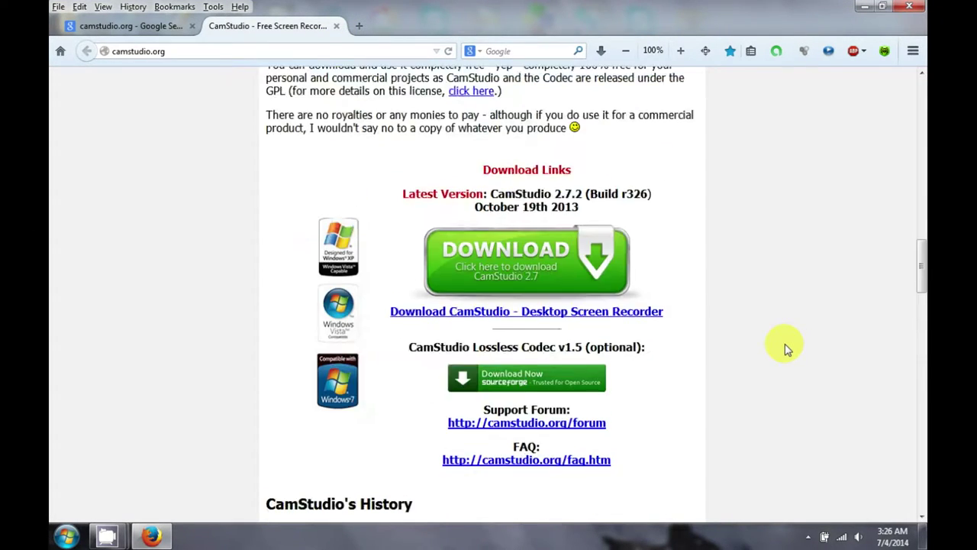
scroll(788, 349, "up", 5)
scroll(788, 349, "up", 10)
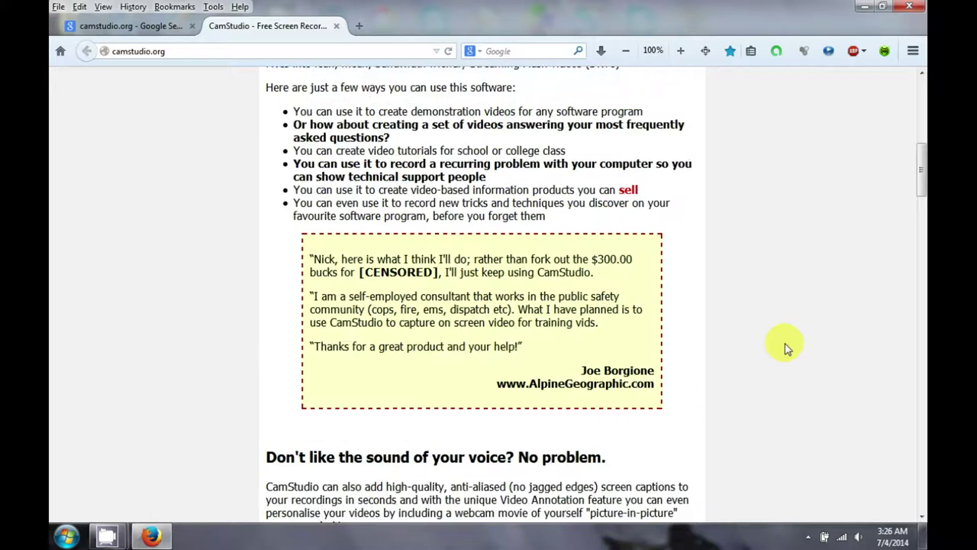
scroll(788, 349, "up", 1)
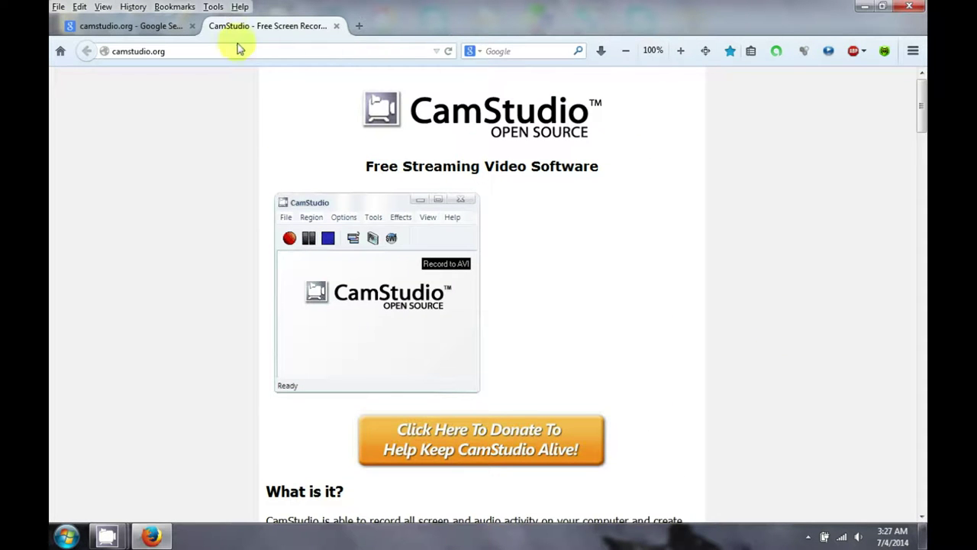
left_click(336, 26)
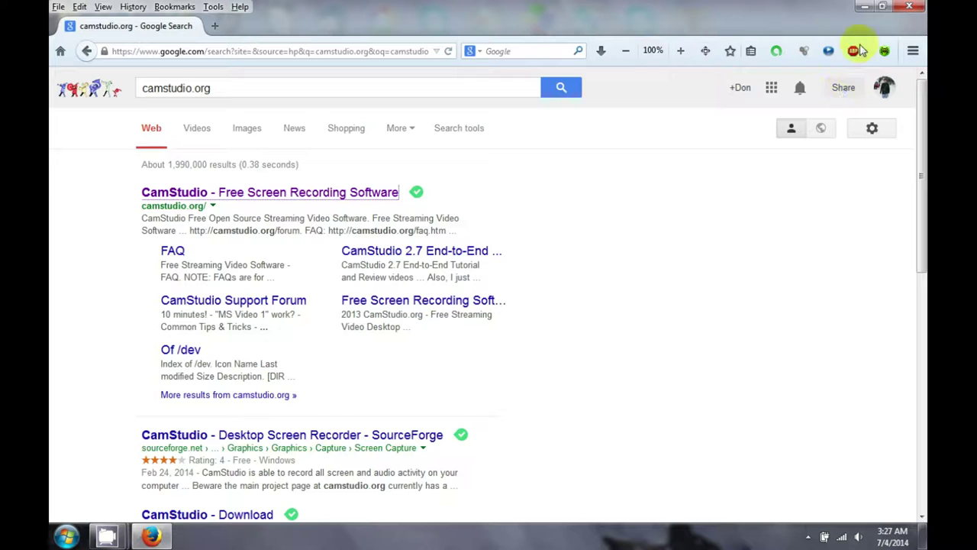
left_click(911, 9)
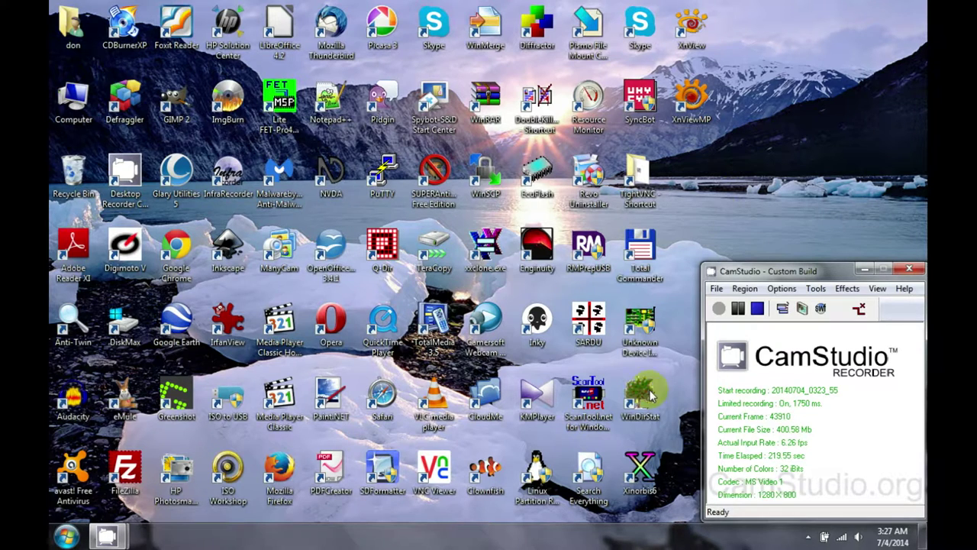
left_click(746, 111)
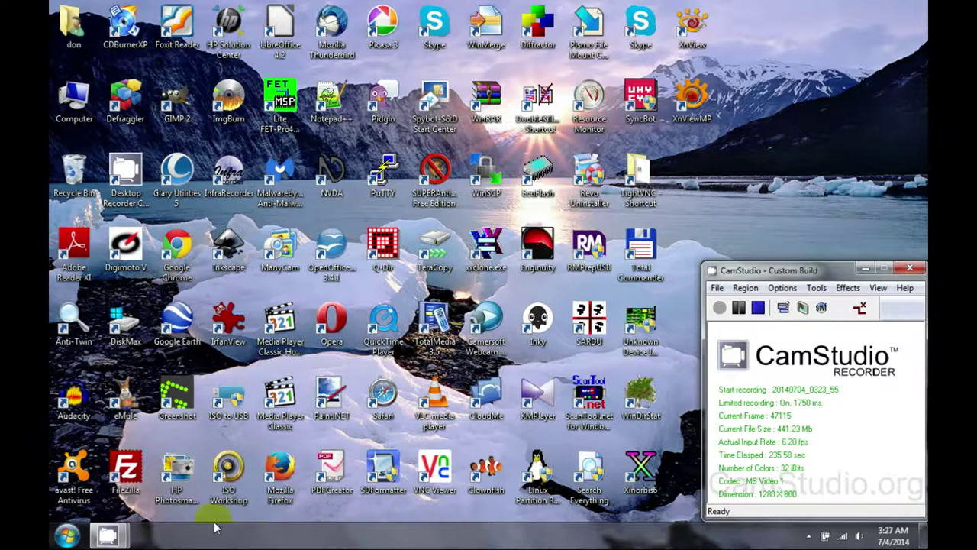
mouse_move(118, 538)
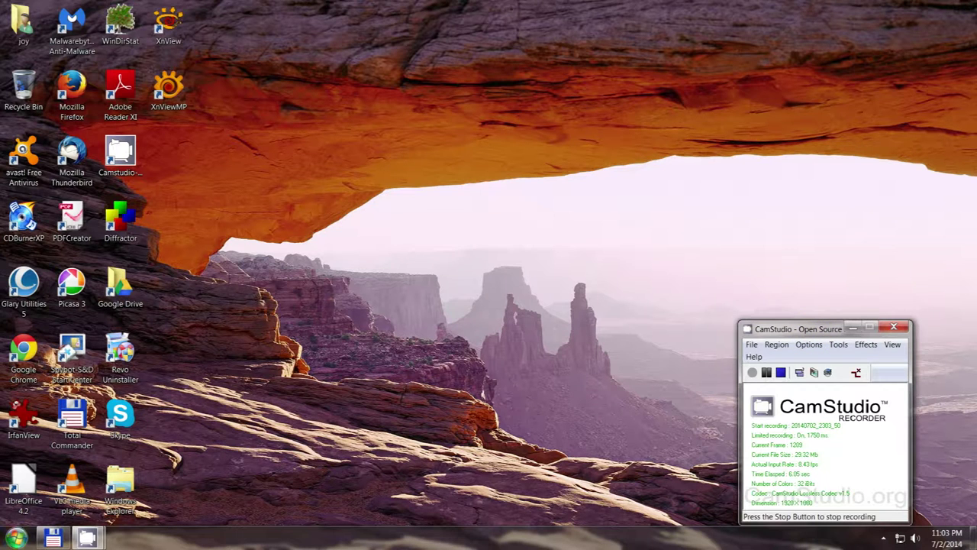
- Switch to Total Commander to examine the CamStudio v2.6b r294 installer in the CamStudio-Recorder downloads folder, and minimize the window
left_click(55, 539)
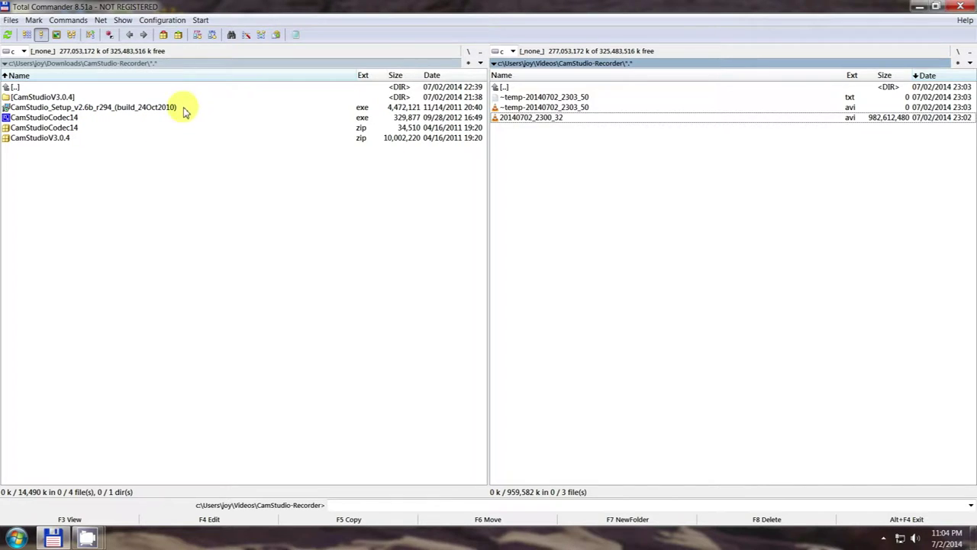
left_click(131, 110)
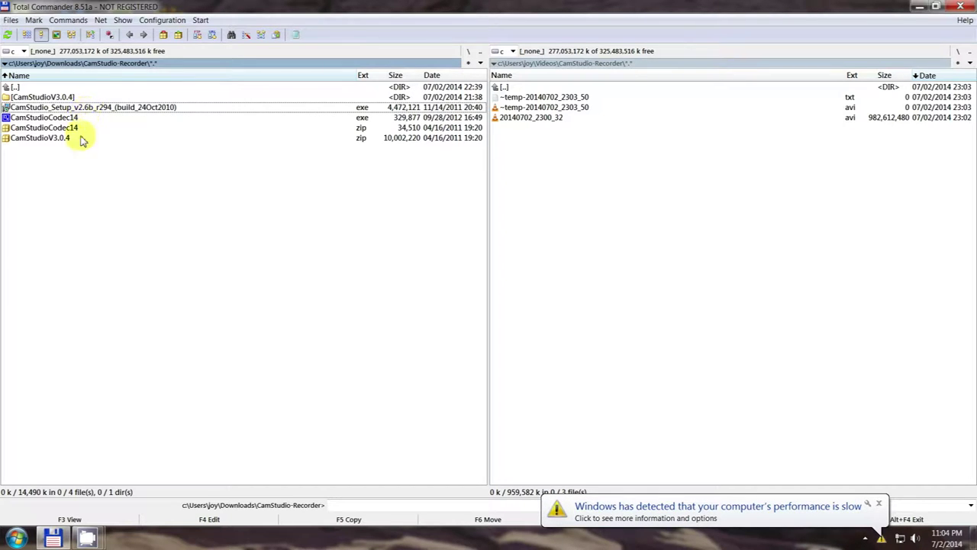
left_click(917, 9)
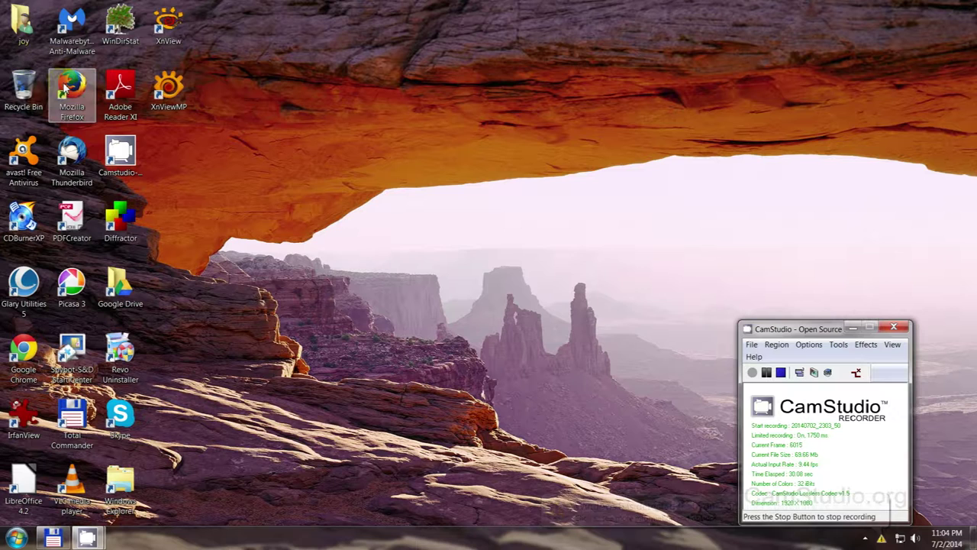
- Start Firefox and close the Facebook tab
left_click(67, 90)
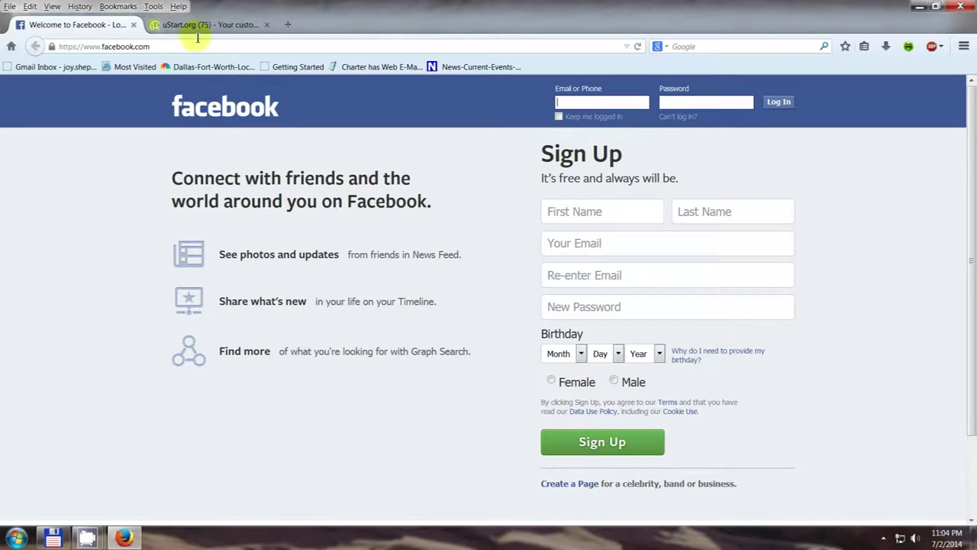
left_click(133, 25)
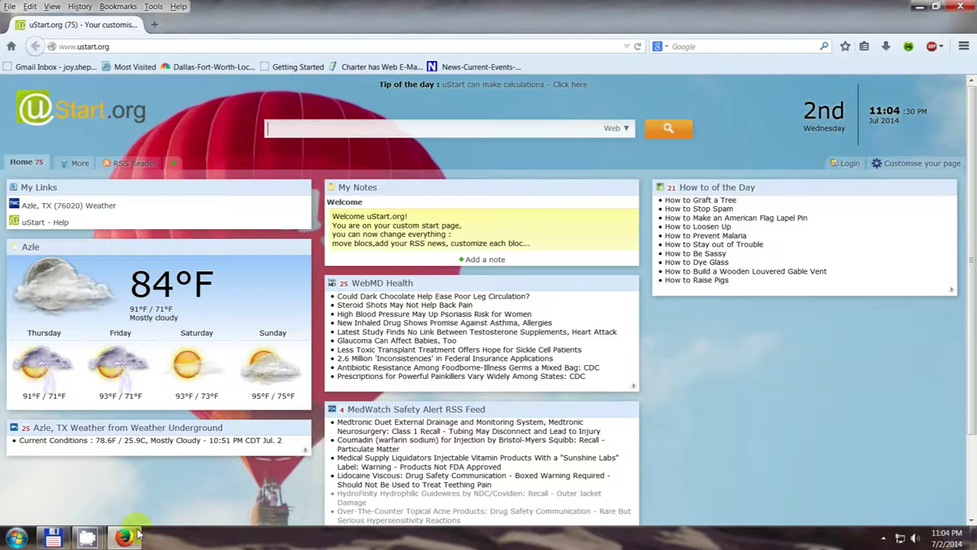
- Find the "CamStudio - Desktop Screen Recorder" folder in the bookmarks library and open all its bookmarks in tabs
left_click(126, 9)
left_click(162, 28)
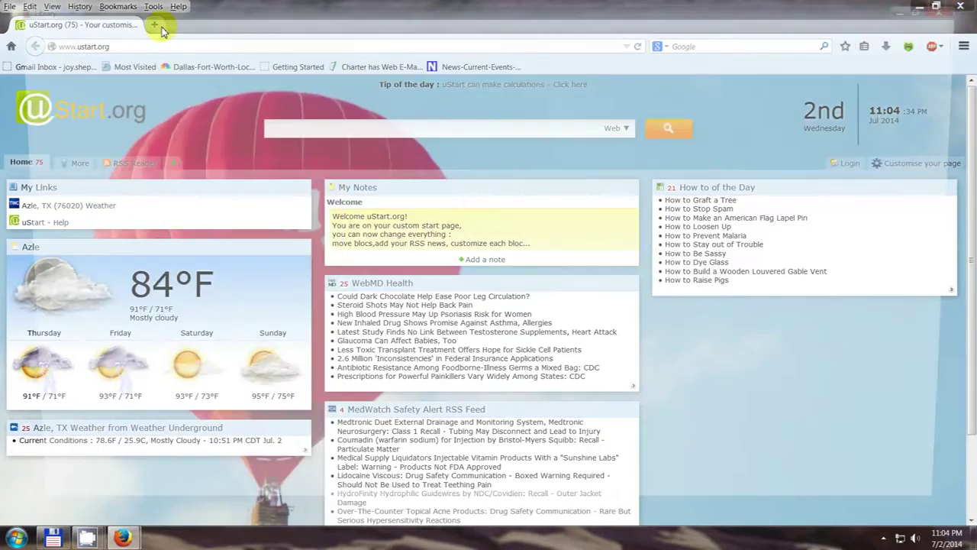
left_click(132, 405)
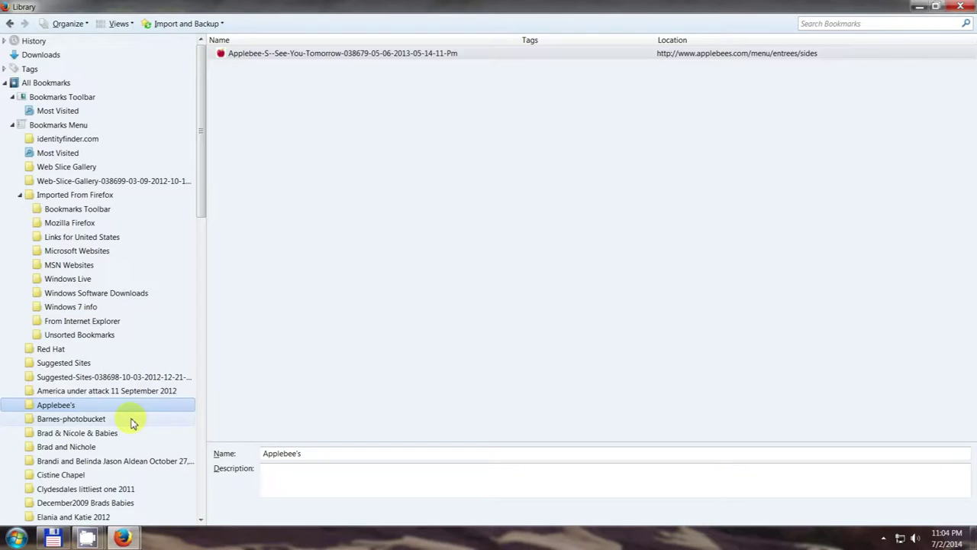
key("End")
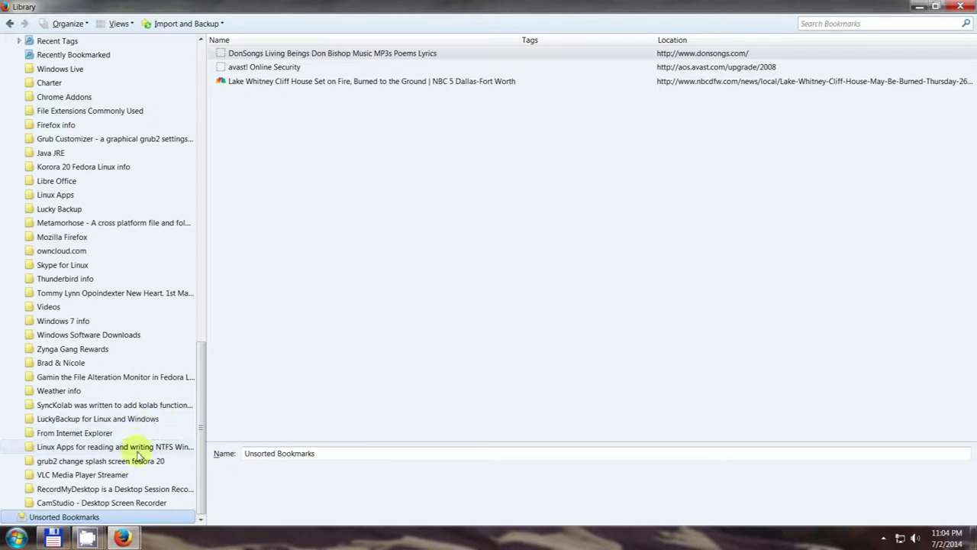
left_click(123, 503)
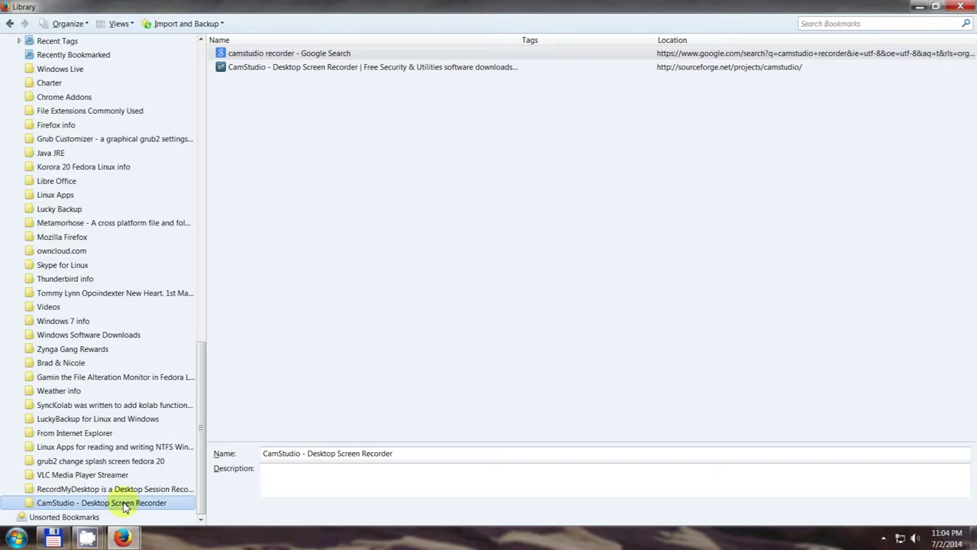
right_click(124, 507)
left_click(171, 385)
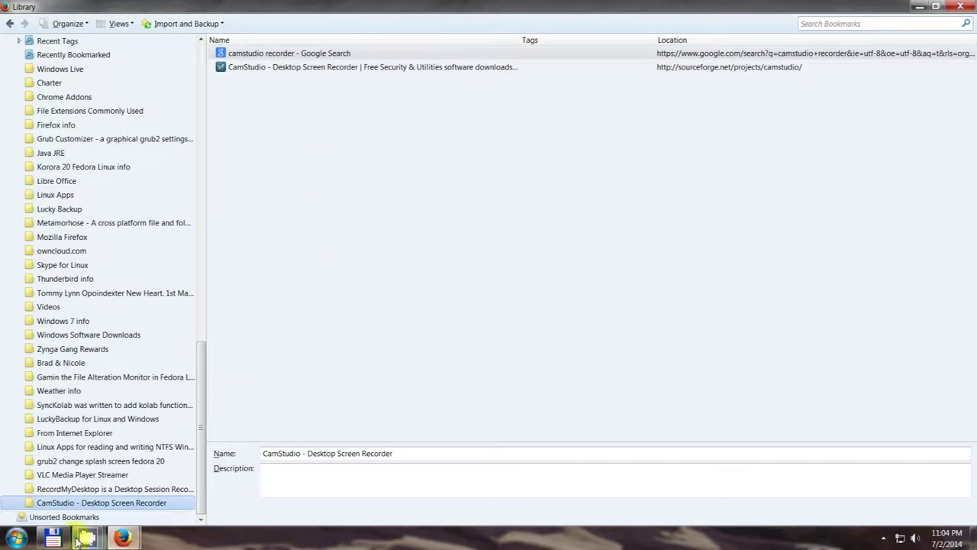
- Bring up the browser window with the camstudio recorder search results and close the uStart.org tab
mouse_move(122, 540)
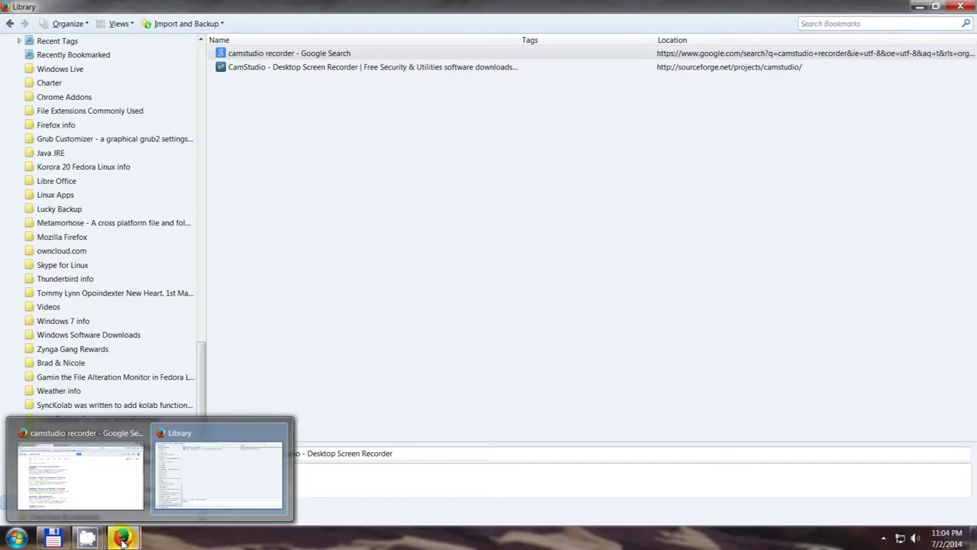
mouse_move(118, 497)
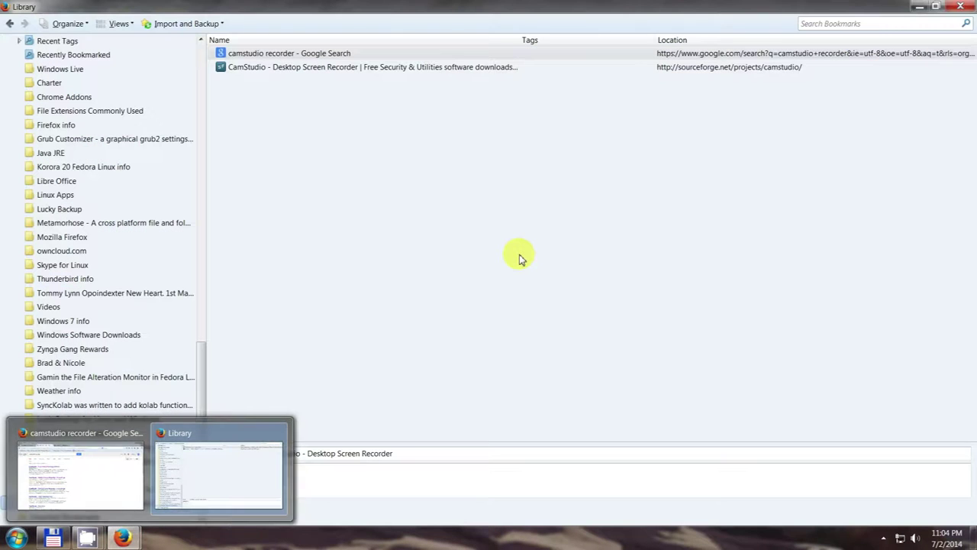
left_click(122, 504)
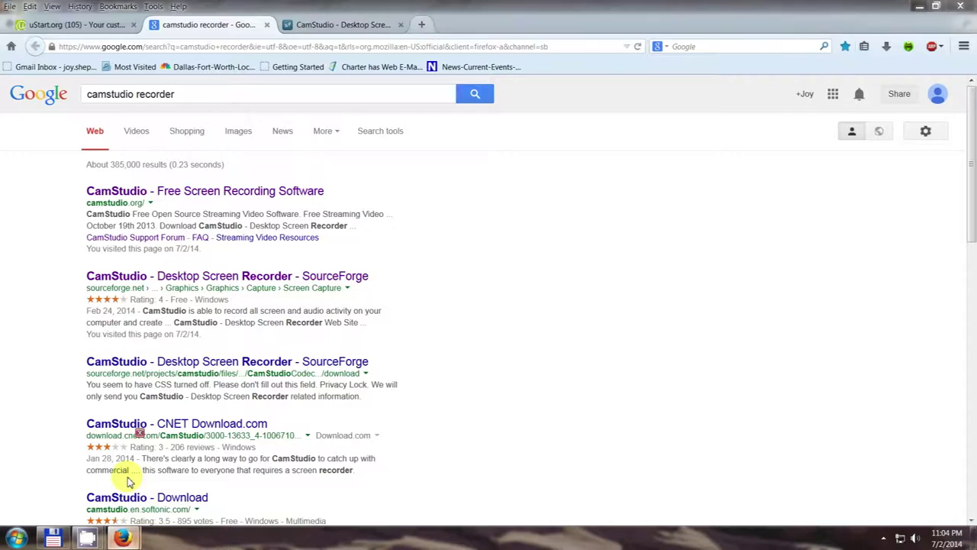
left_click(132, 25)
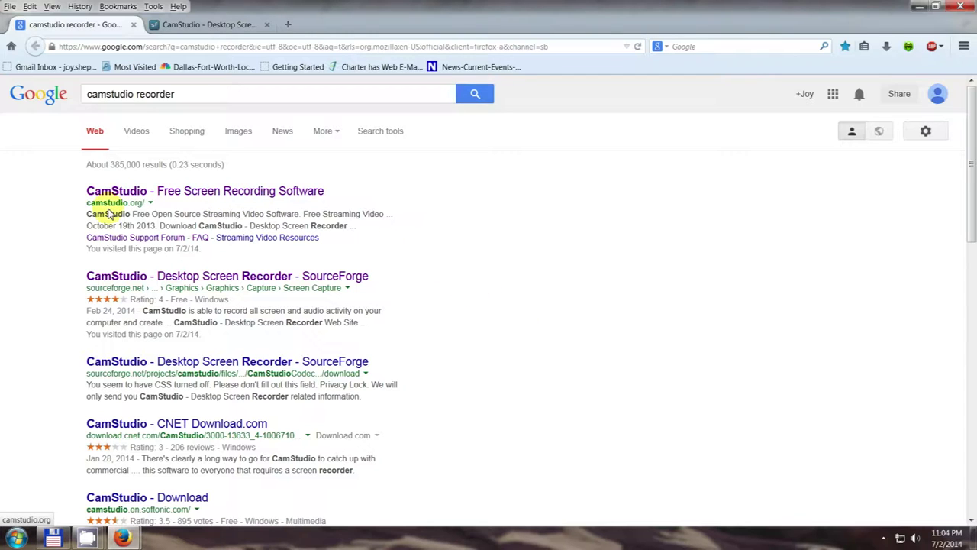
- Check the camstudio.org search result link with Dr.Web and close the scan report
right_click(205, 195)
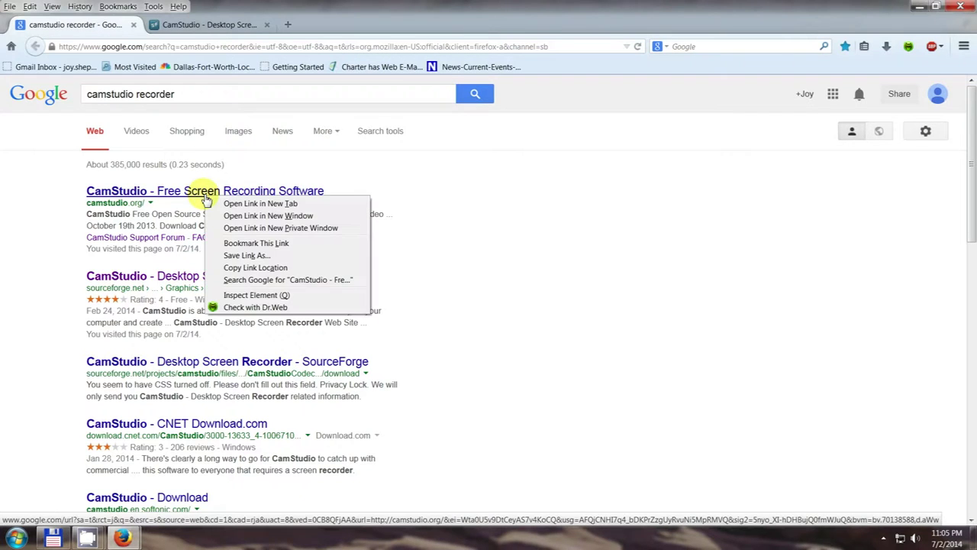
left_click(287, 309)
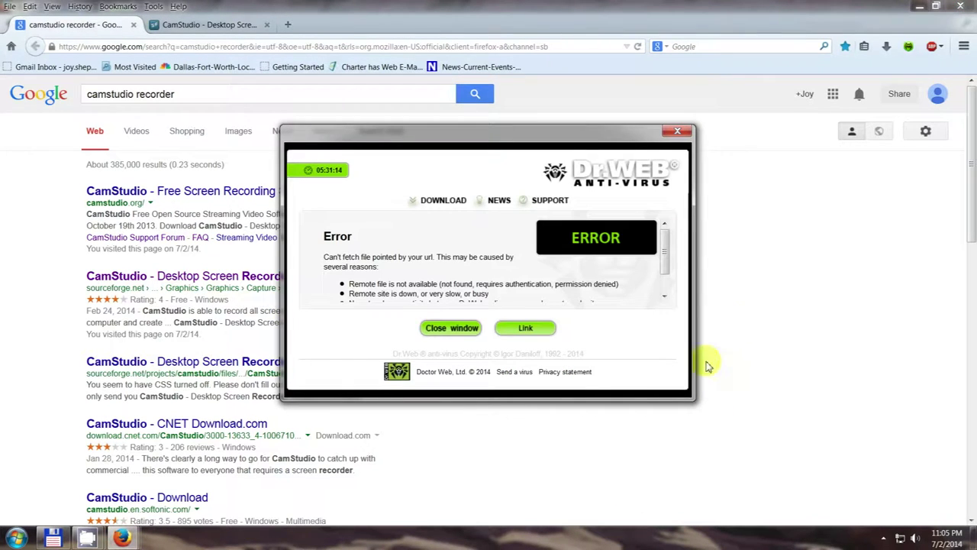
left_click(467, 331)
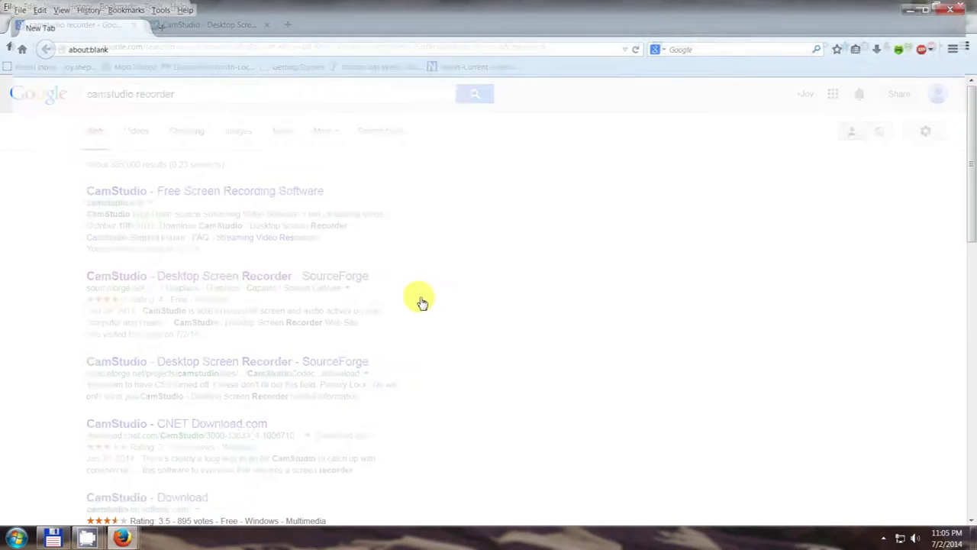
- Open the camstudio.org search result in a new tab and find the CamStudio 2.7 download link
middle_click(257, 186)
left_click(249, 27)
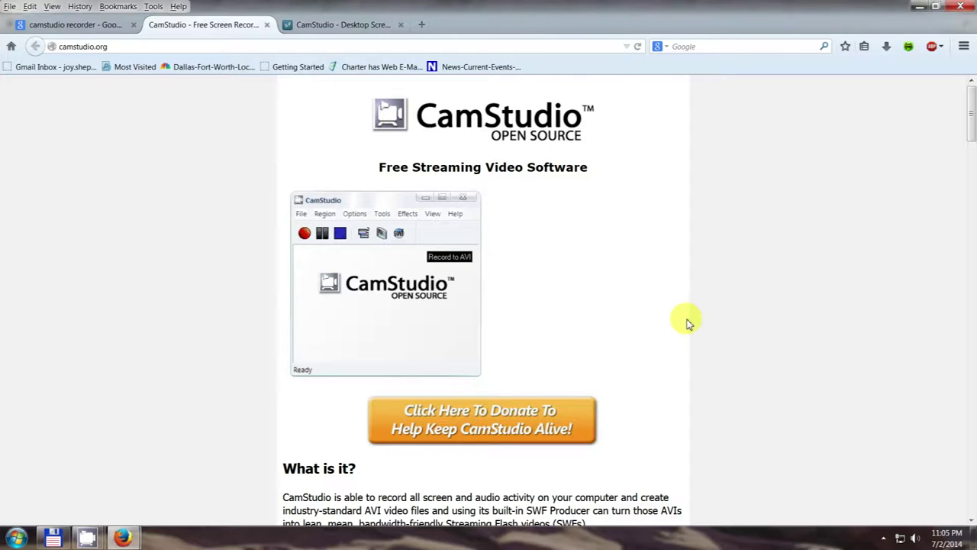
scroll(695, 348, "down", 5)
scroll(703, 356, "down", 20)
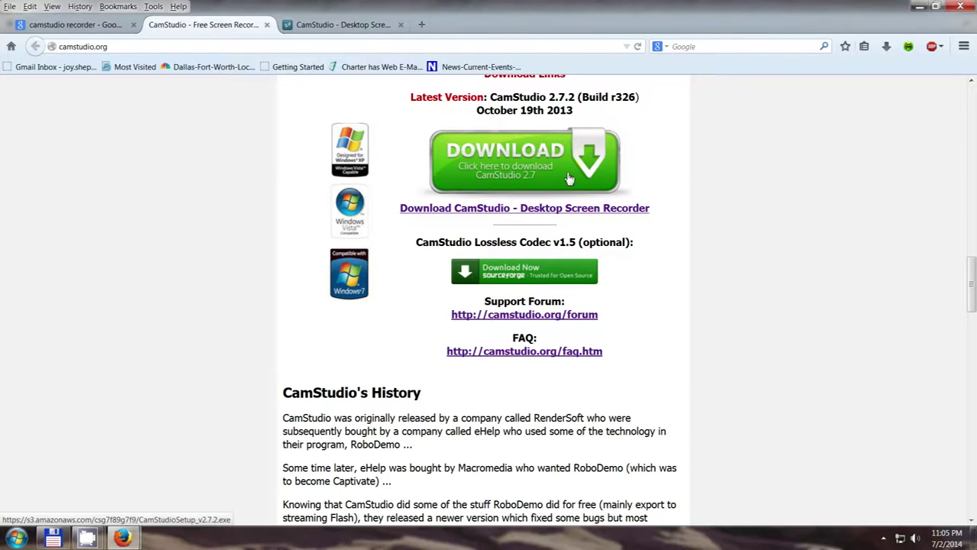
- Scan the CamStudio 2.7 download link with Dr.Web, then close the report and the camstudio.org tab
right_click(568, 178)
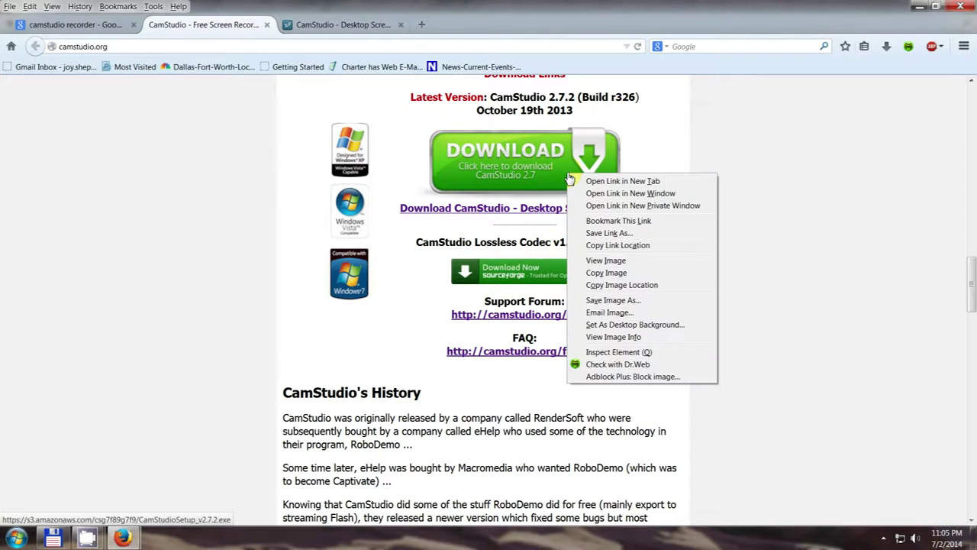
left_click(651, 368)
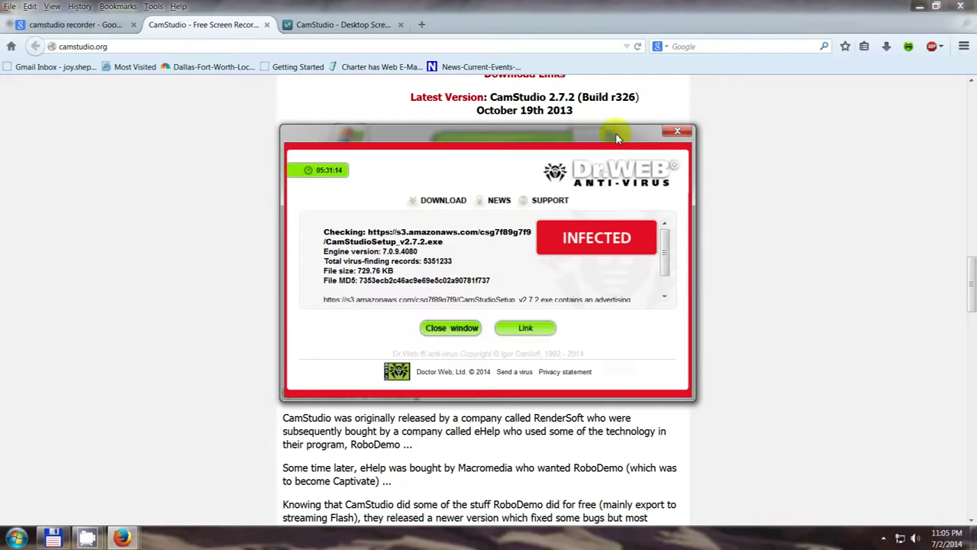
left_click(451, 329)
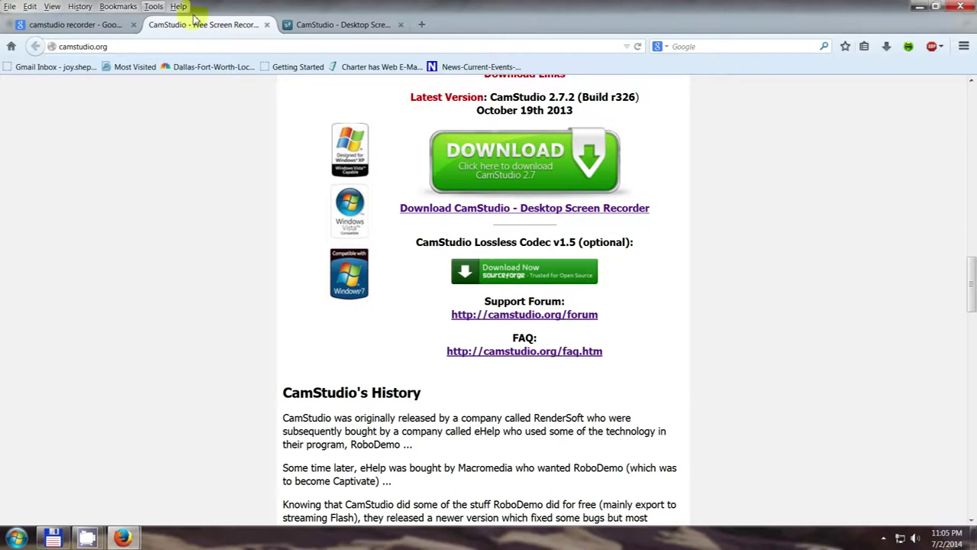
left_click(267, 27)
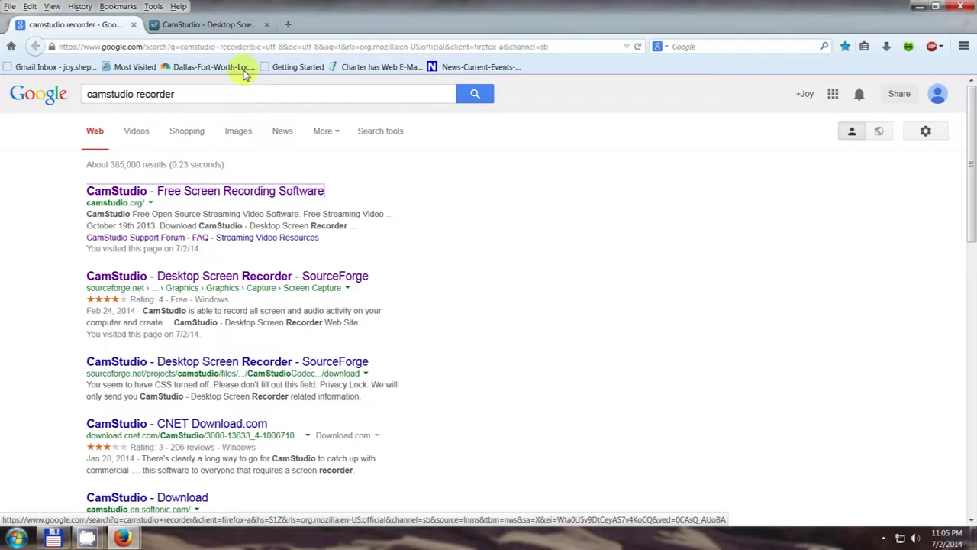
- On the SourceForge CamStudio page, scan the CamStudio_2.7_r316_setup.exe download link with Dr.Web and close the report
left_click(230, 27)
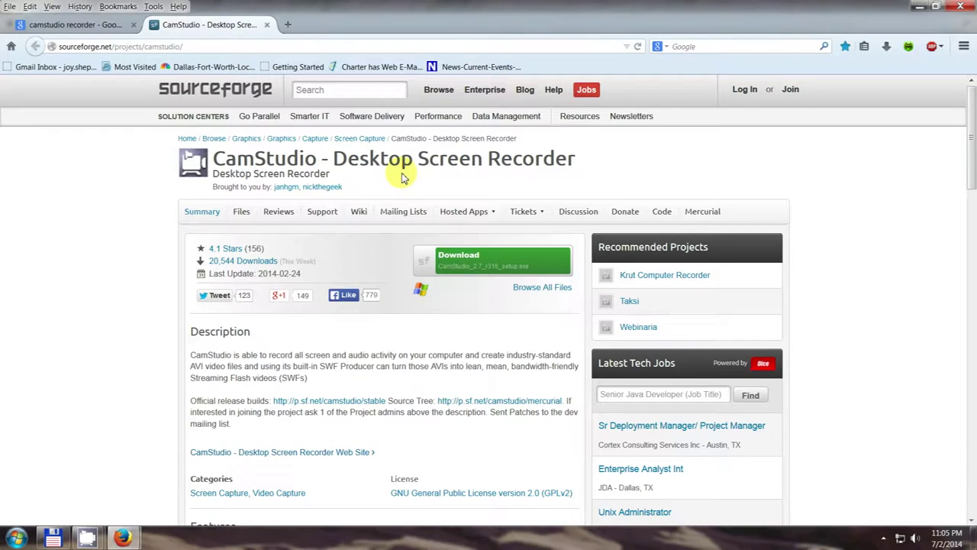
right_click(486, 275)
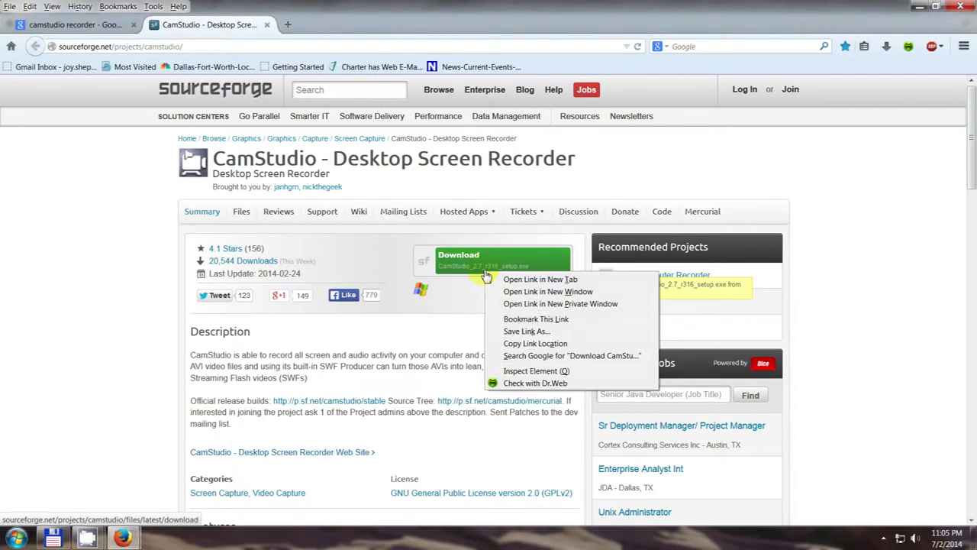
left_click(517, 388)
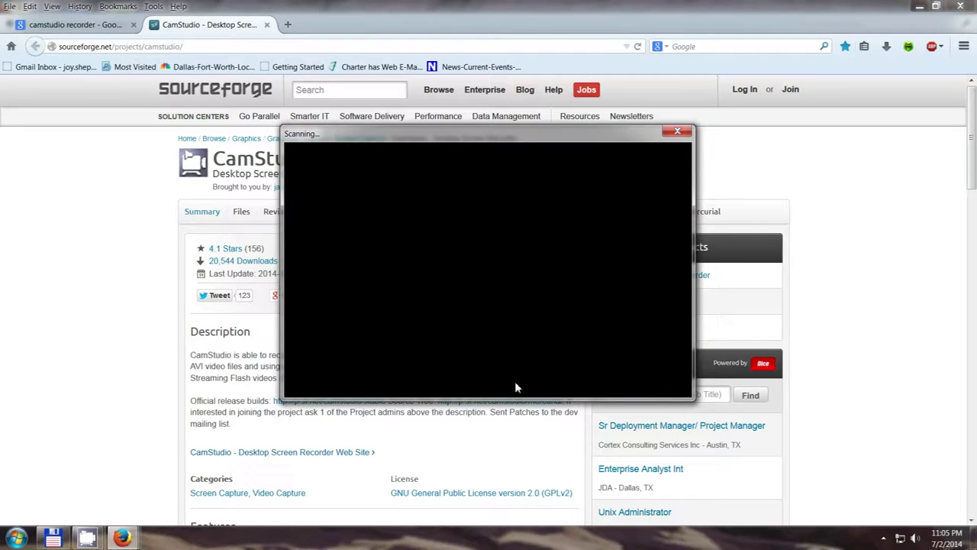
left_click(603, 141)
left_click_drag(602, 141, 358, 116)
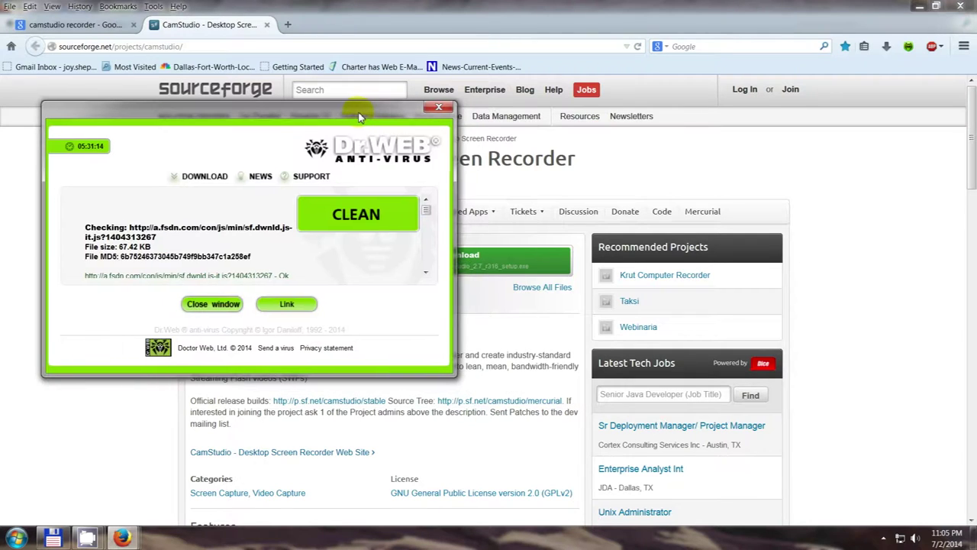
left_click(208, 304)
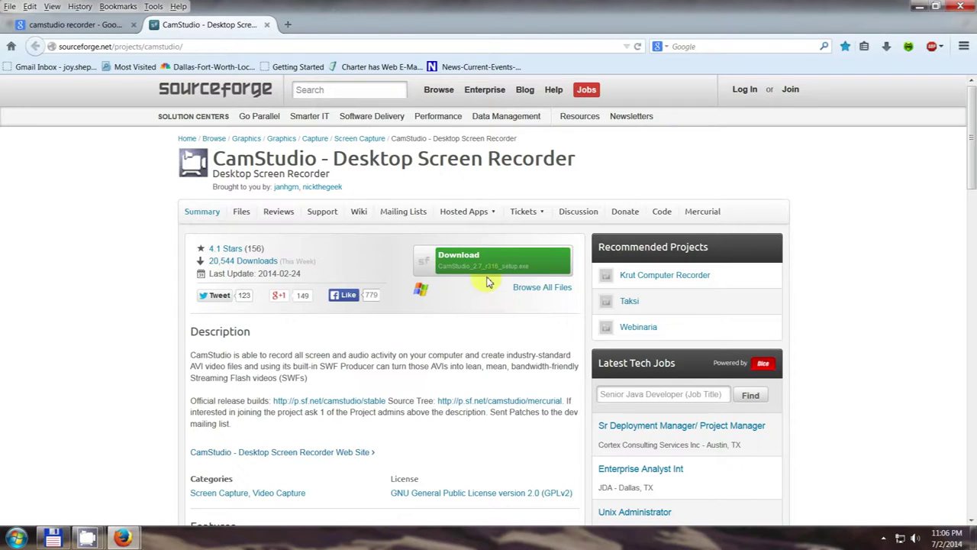
- Close the SourceForge tab, the remaining browser window and the bookmarks library
left_click(267, 25)
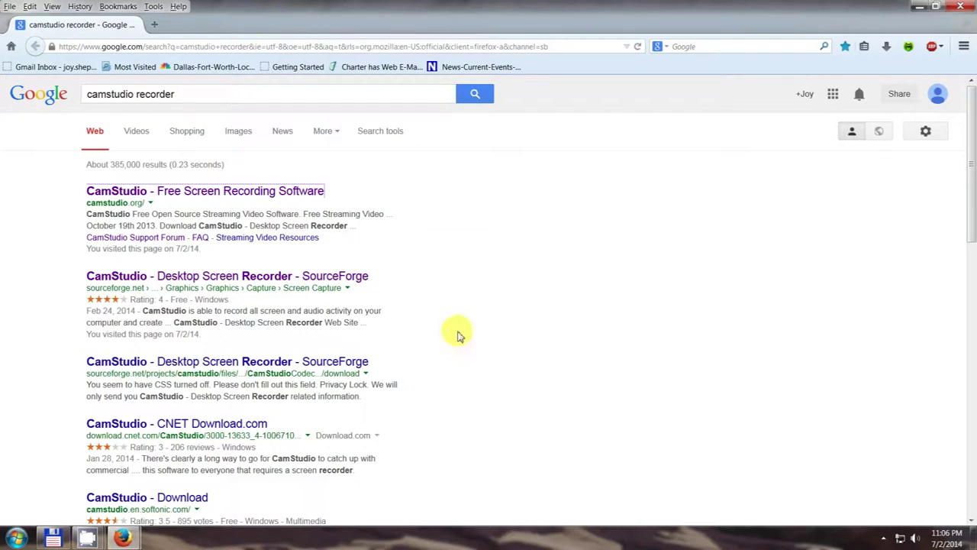
left_click(967, 10)
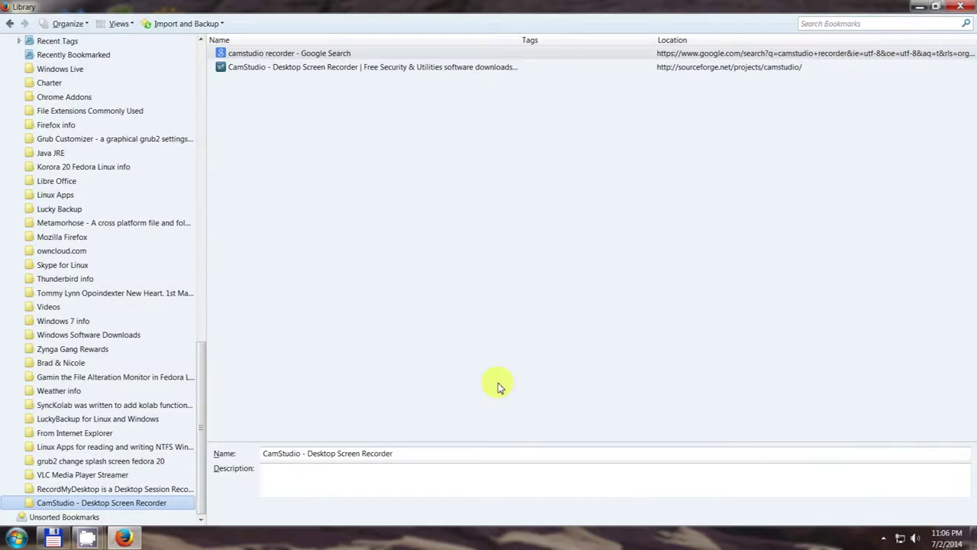
left_click(960, 6)
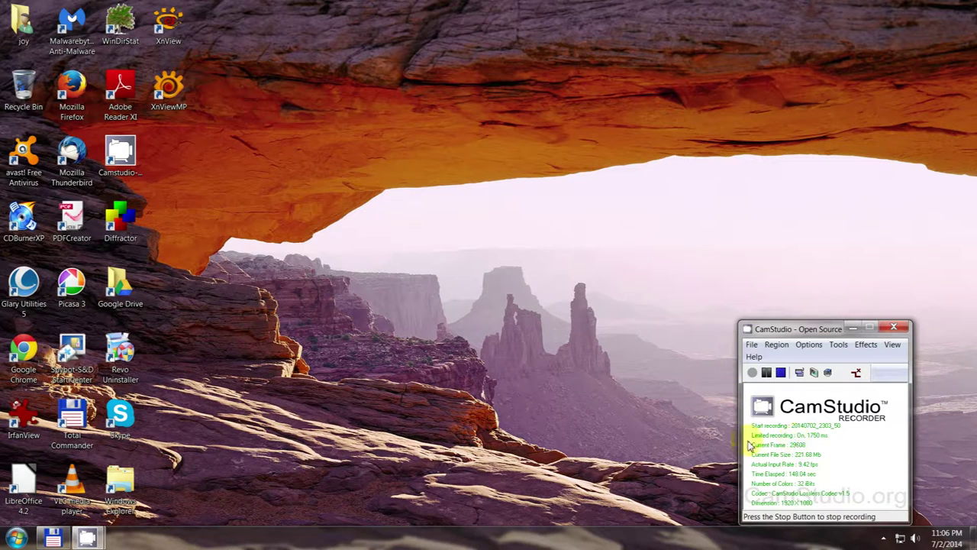
- Switch to Total Commander and bring the CamStudio recorder window up in front of it
left_click(53, 538)
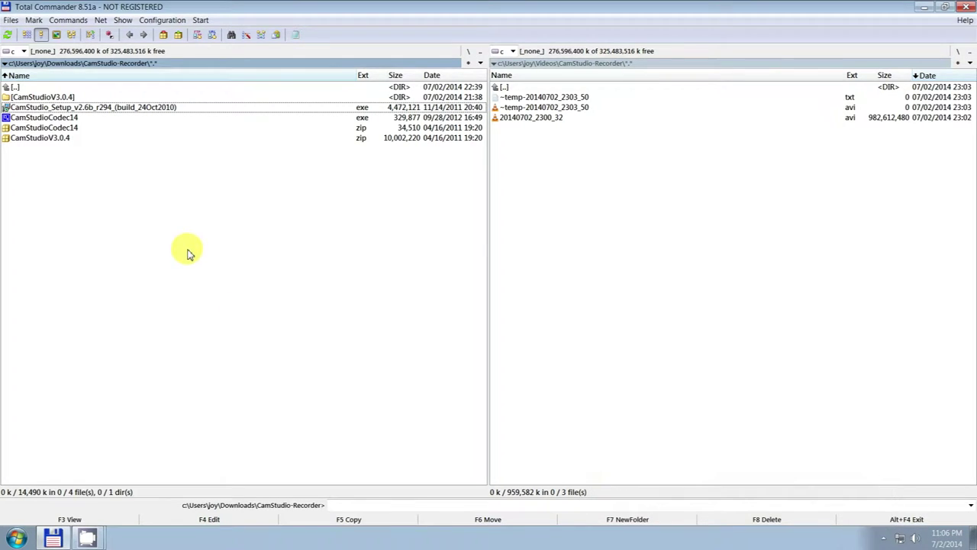
mouse_move(88, 537)
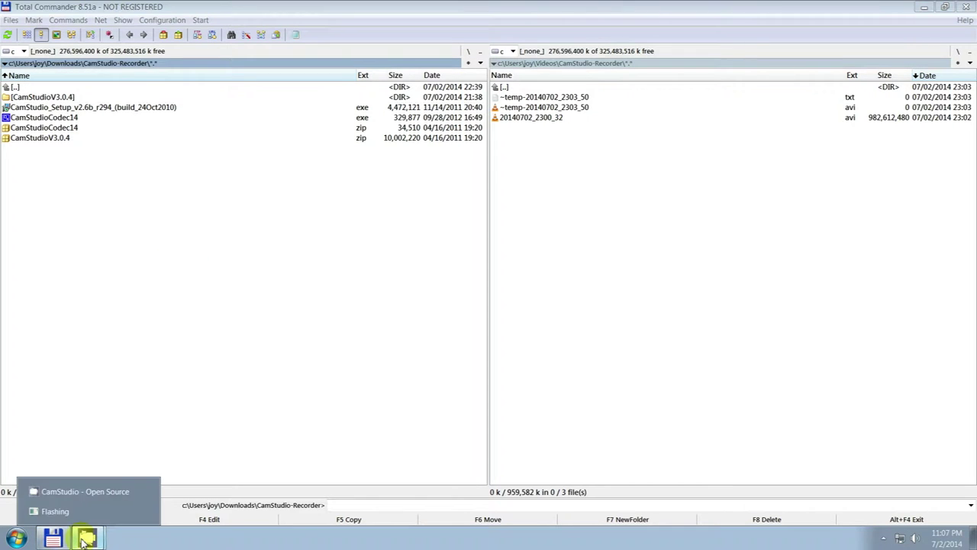
left_click(84, 507)
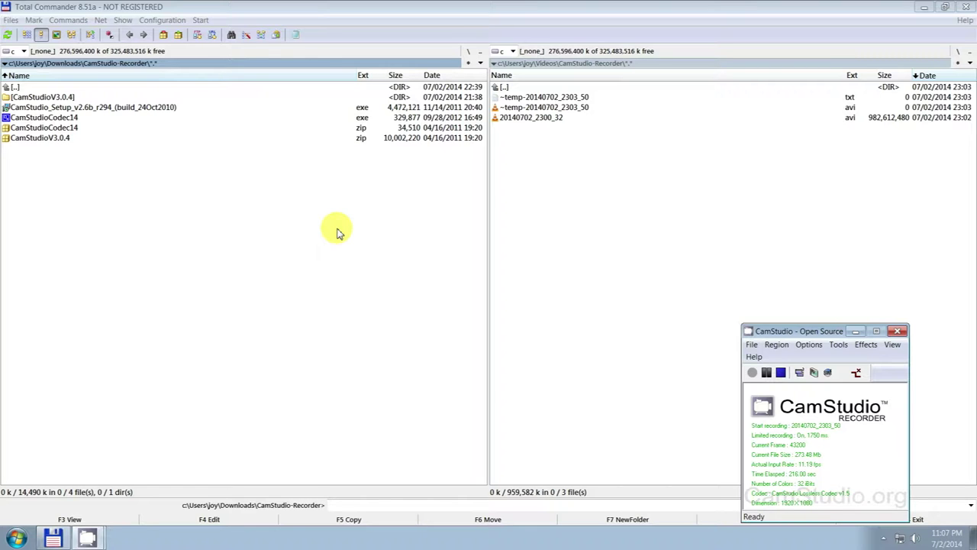
- Examine the CamStudio recorder's available options, including Language and Record to Flash Options, without changing any, and minimize the recorder
left_click(812, 347)
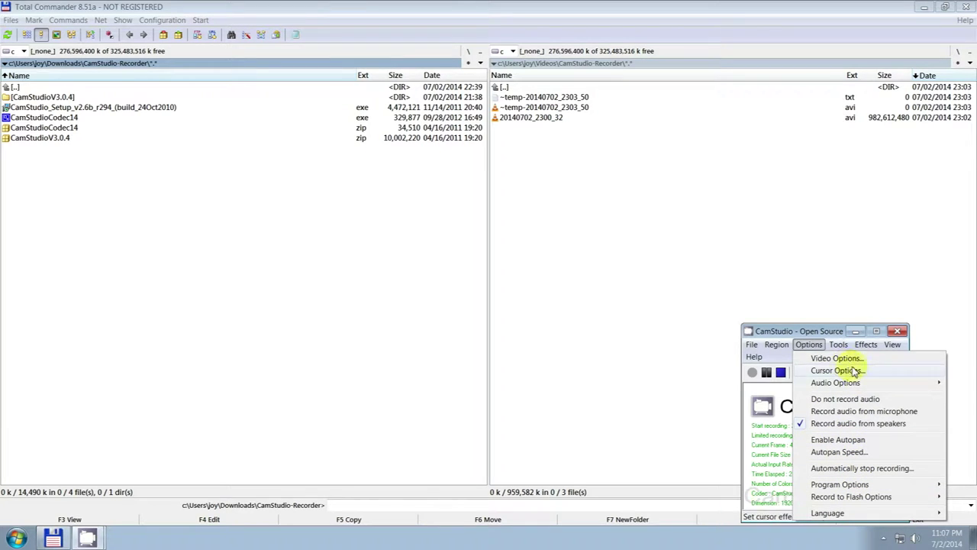
mouse_move(853, 514)
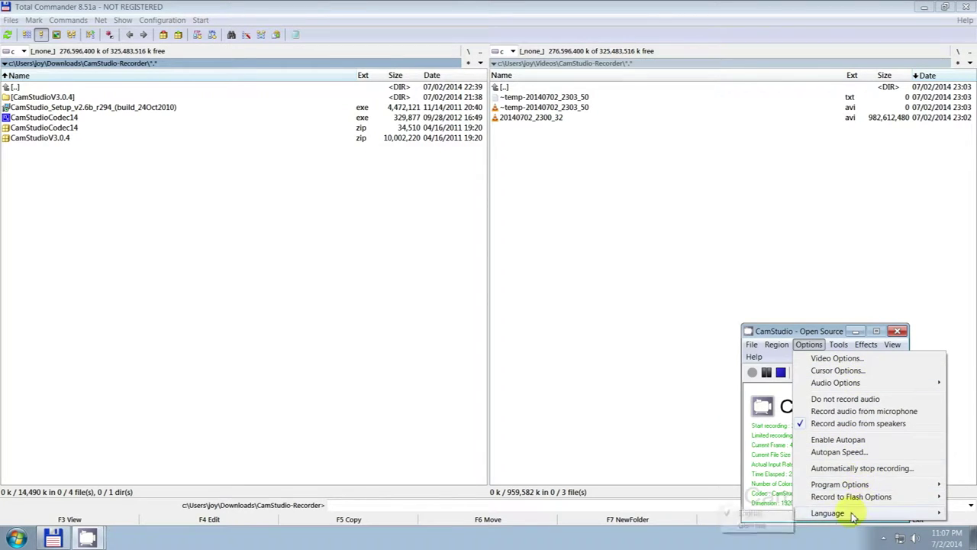
mouse_move(869, 500)
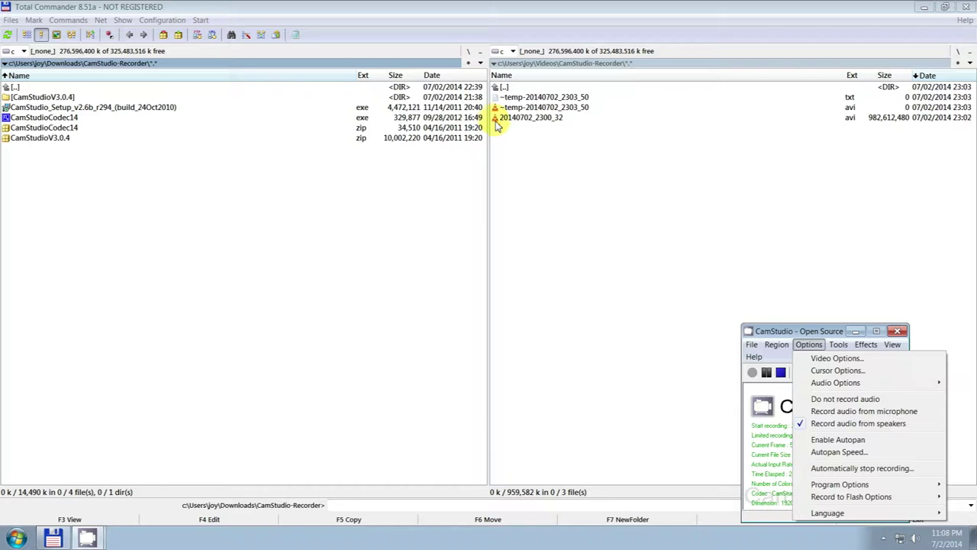
left_click(645, 347)
left_click(86, 538)
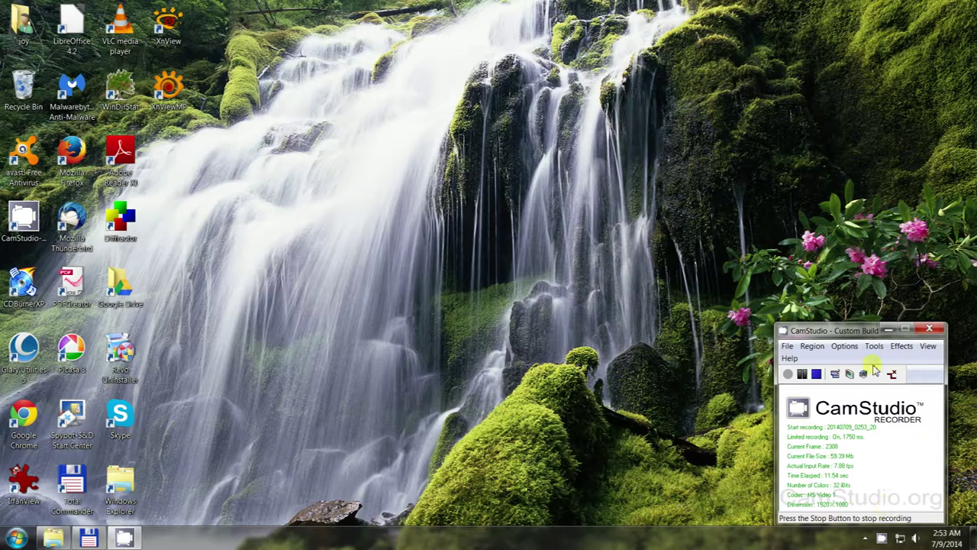
- Minimize the CamStudio recorder to the system tray and restore it from the hidden notification icons
left_click(887, 333)
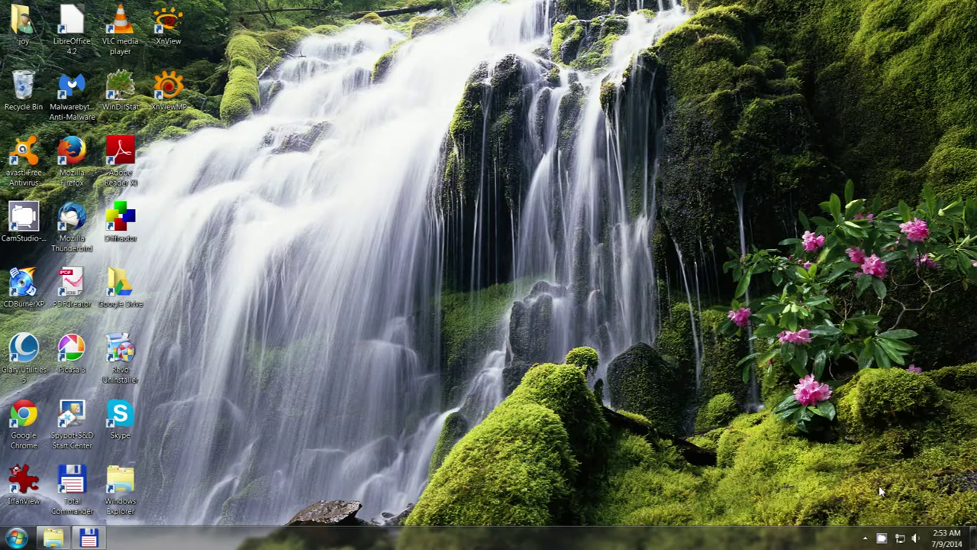
left_click(867, 539)
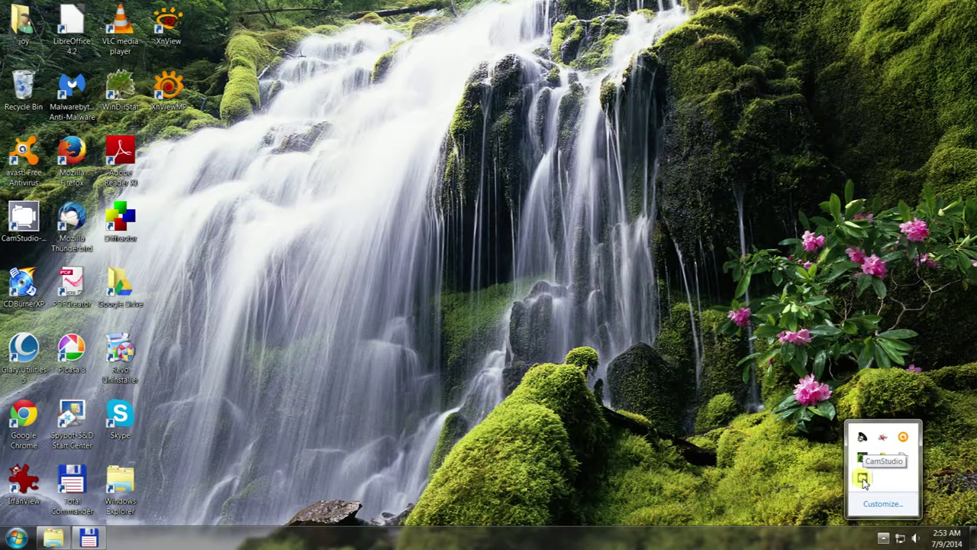
left_click(863, 478)
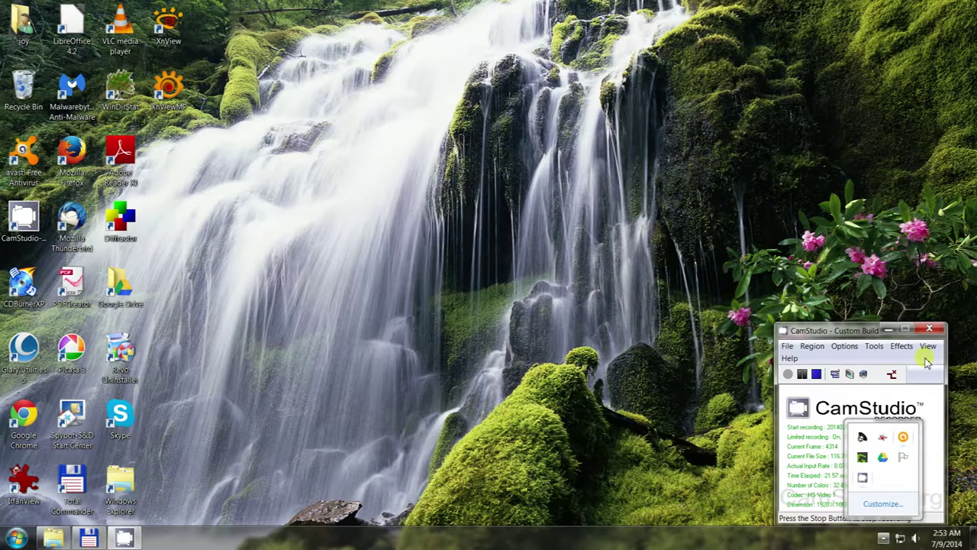
- Minimize the CamStudio recorder to the tray again and check the hidden notification icons
left_click(840, 281)
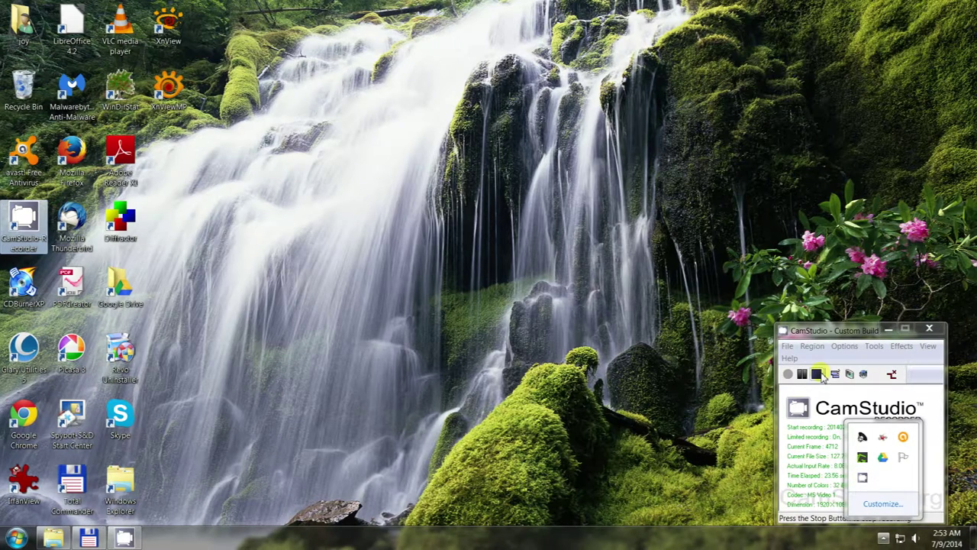
left_click(890, 331)
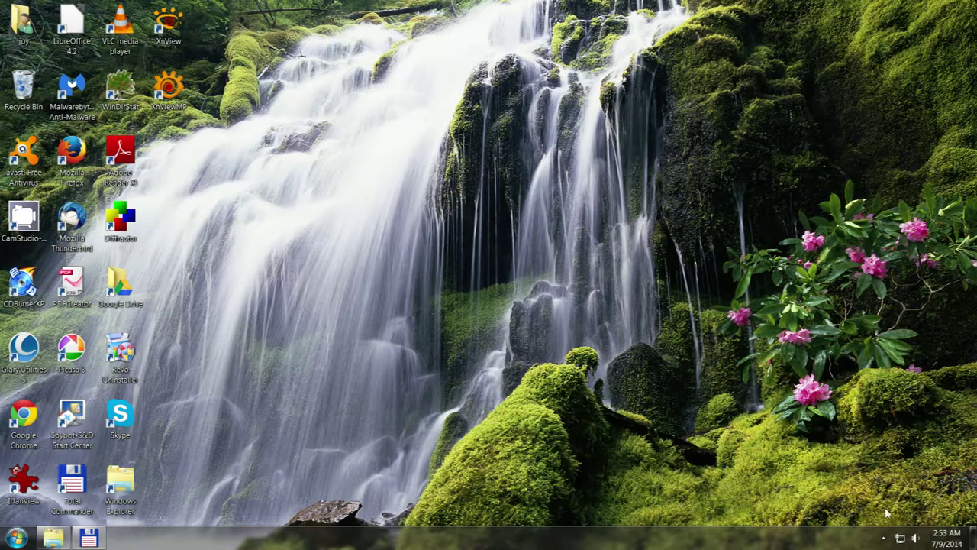
left_click(884, 538)
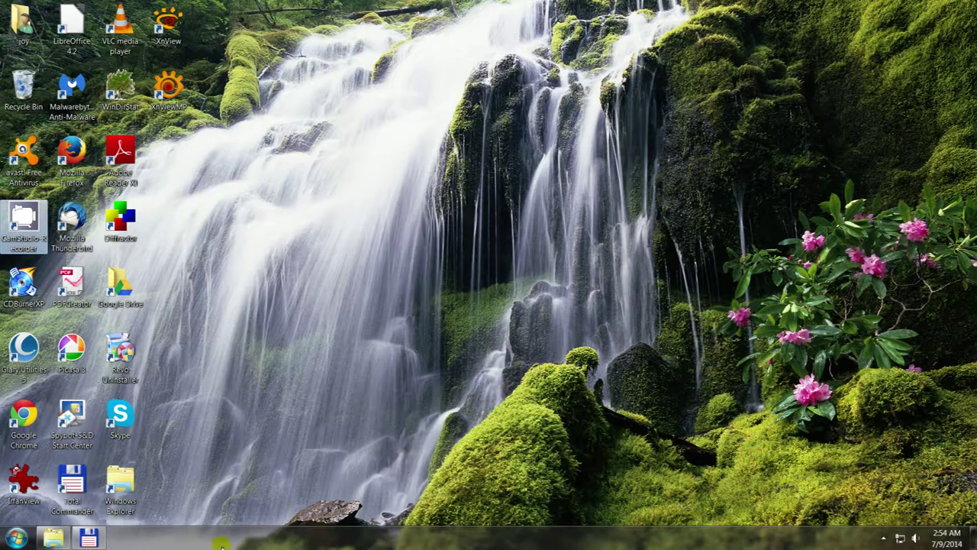
- View the Banners folder in Total Commander and the network Pictures folder in Windows Explorer, minimizing each window after viewing it
left_click(104, 539)
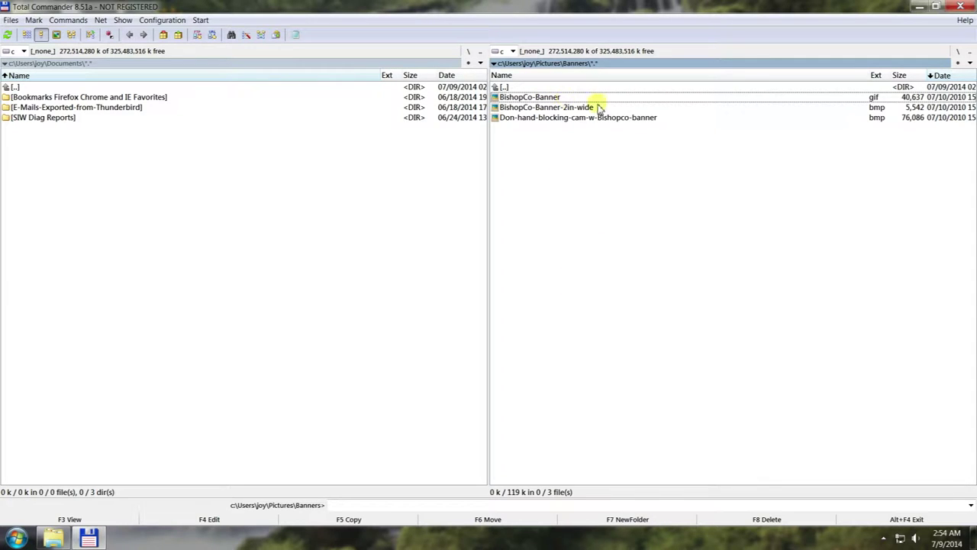
left_click(569, 106)
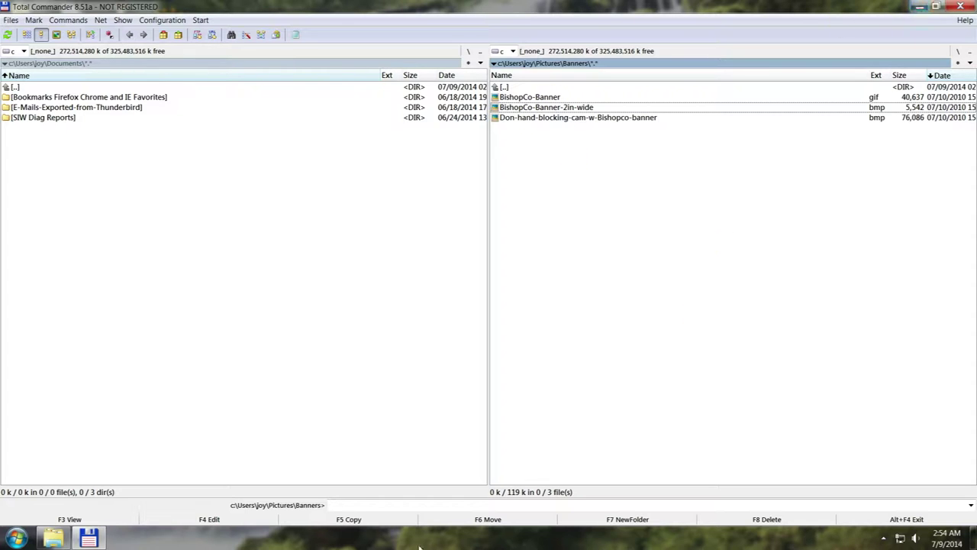
left_click(920, 6)
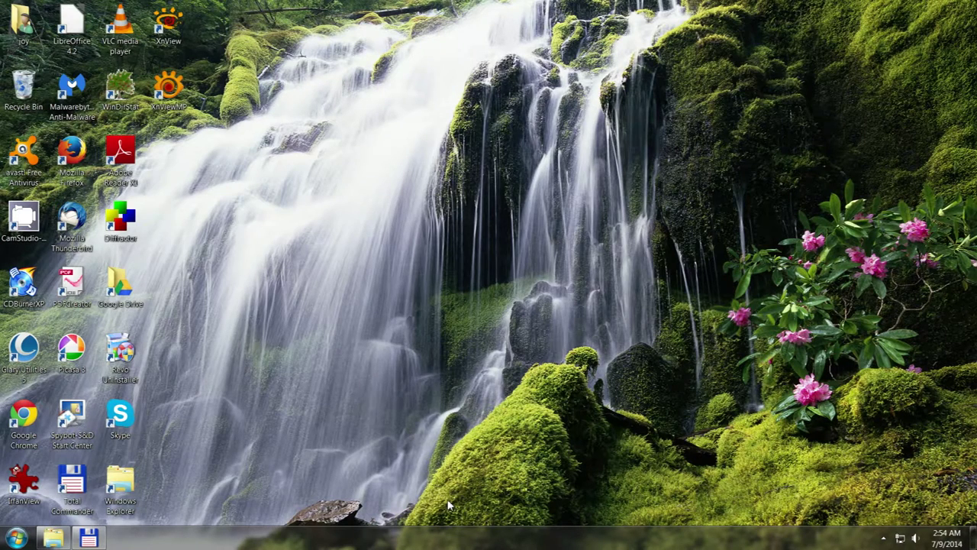
left_click(53, 538)
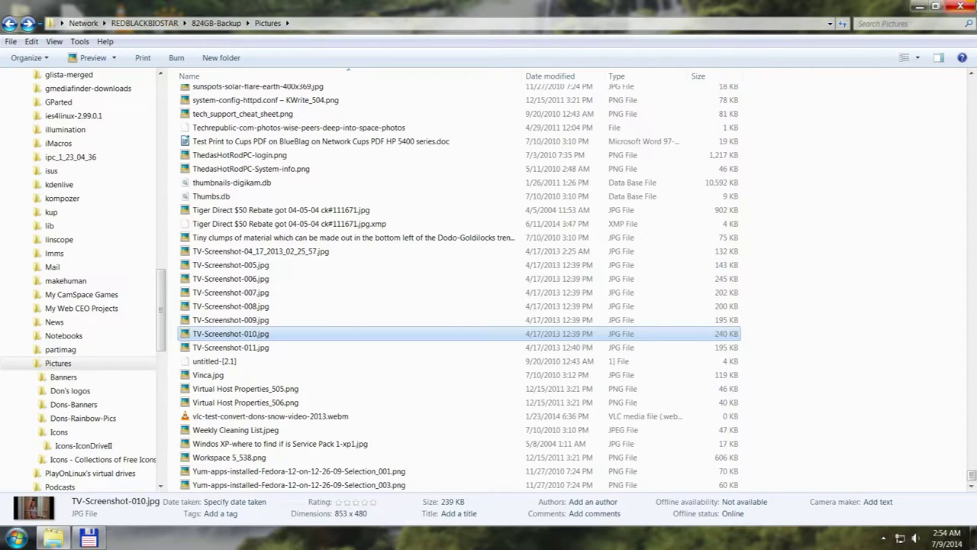
left_click(920, 6)
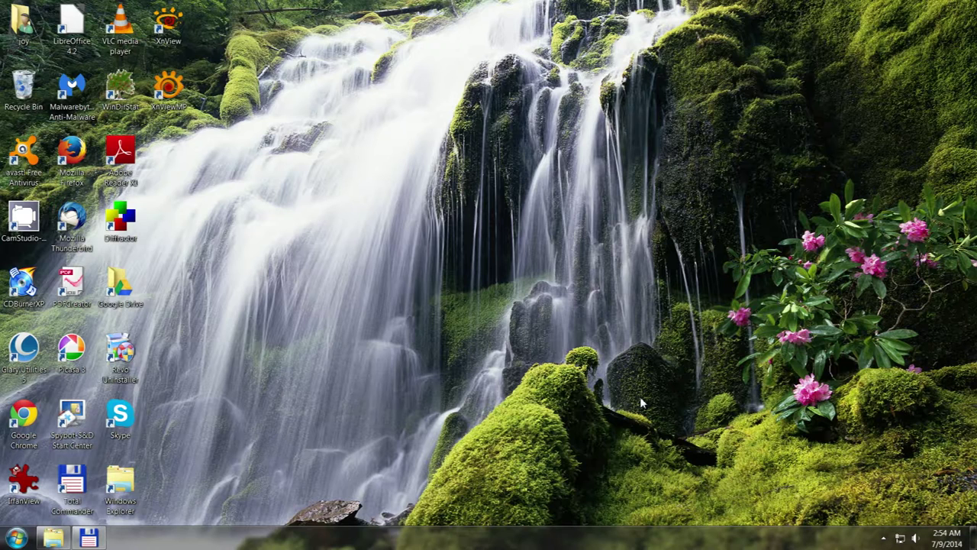
- Restore the CamStudio recorder from the hidden notification icons and stop the recording
left_click(884, 539)
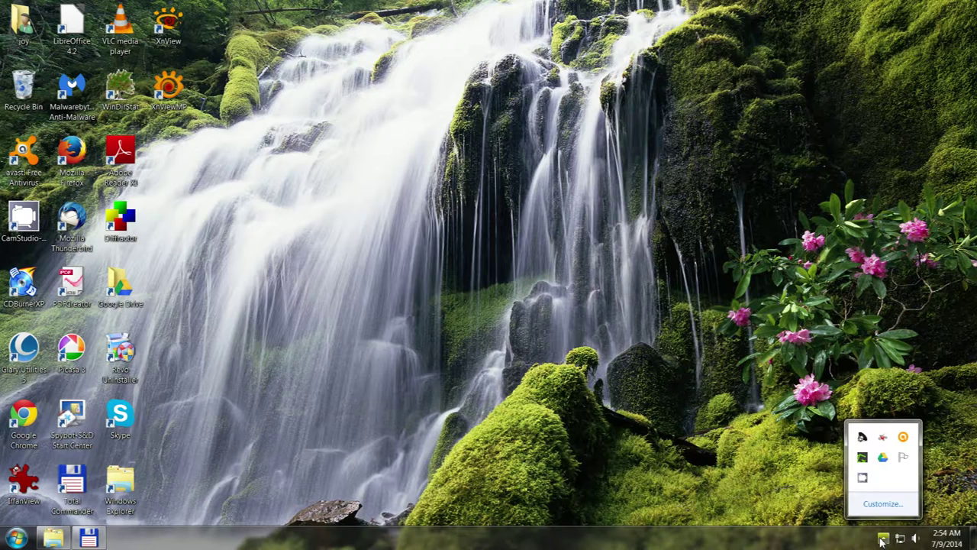
left_click(863, 478)
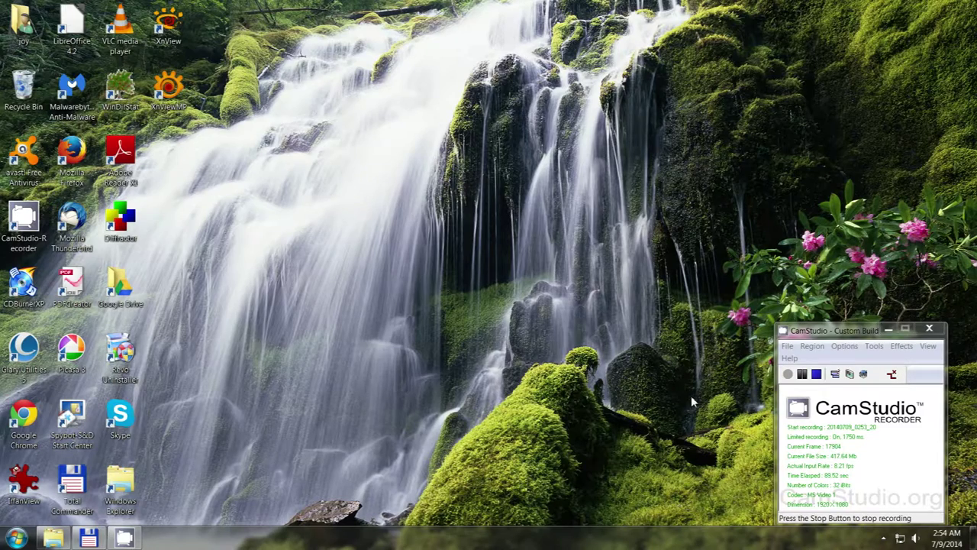
left_click(817, 373)
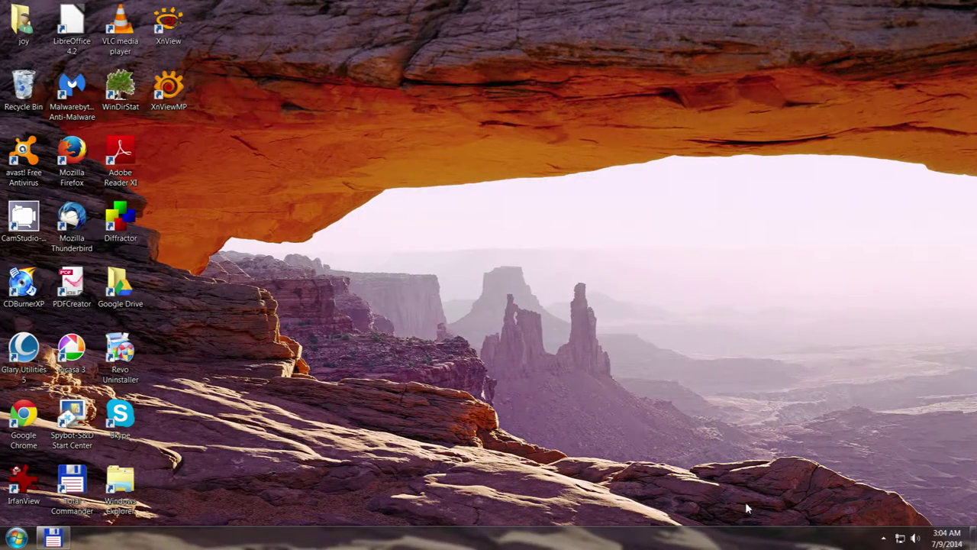
- Restore the CamStudio recorder from the hidden notification icons, move its window clear of the desktop shortcuts, and minimize it again
left_click(884, 539)
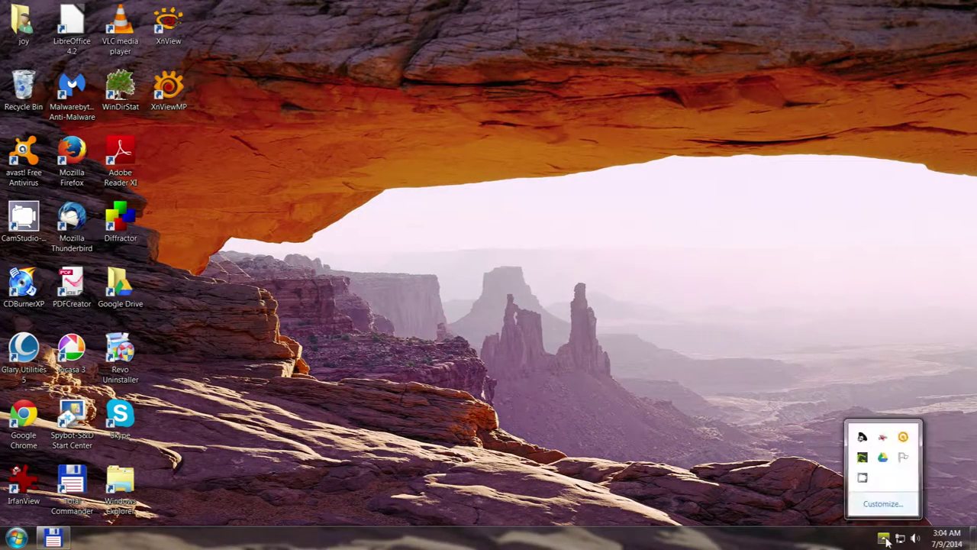
left_click(863, 479)
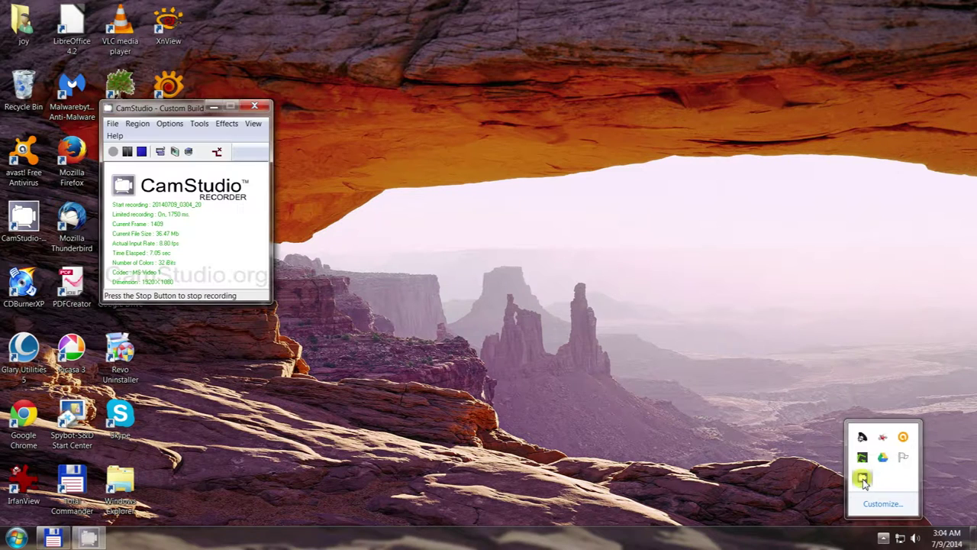
left_click_drag(174, 108, 805, 18)
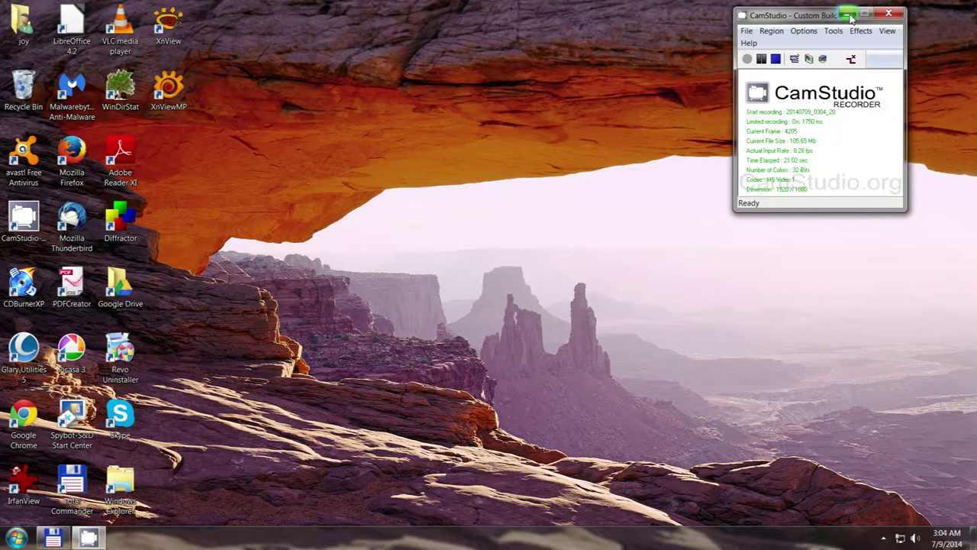
left_click(850, 15)
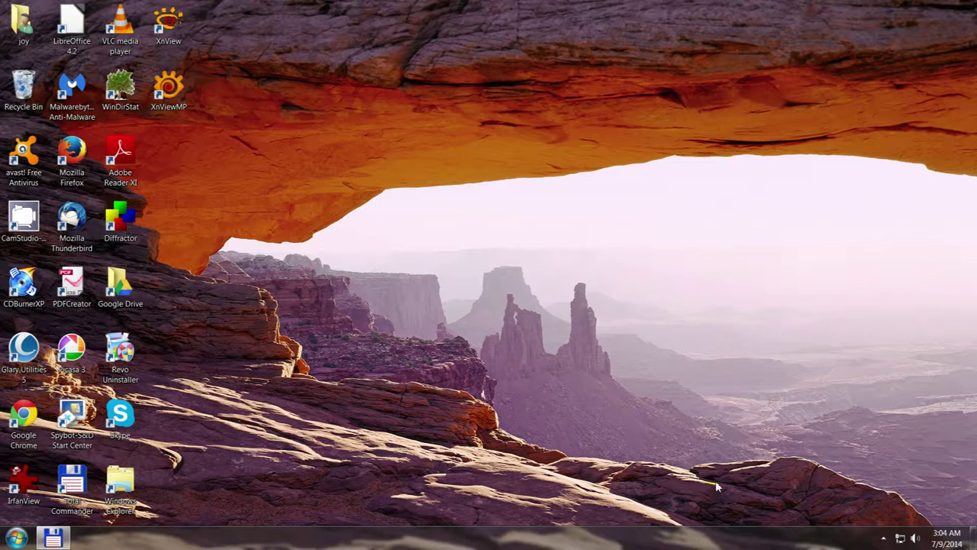
- Open the default microphone's properties from the Windows recording devices and review its General, Listen and Levels settings
right_click(915, 539)
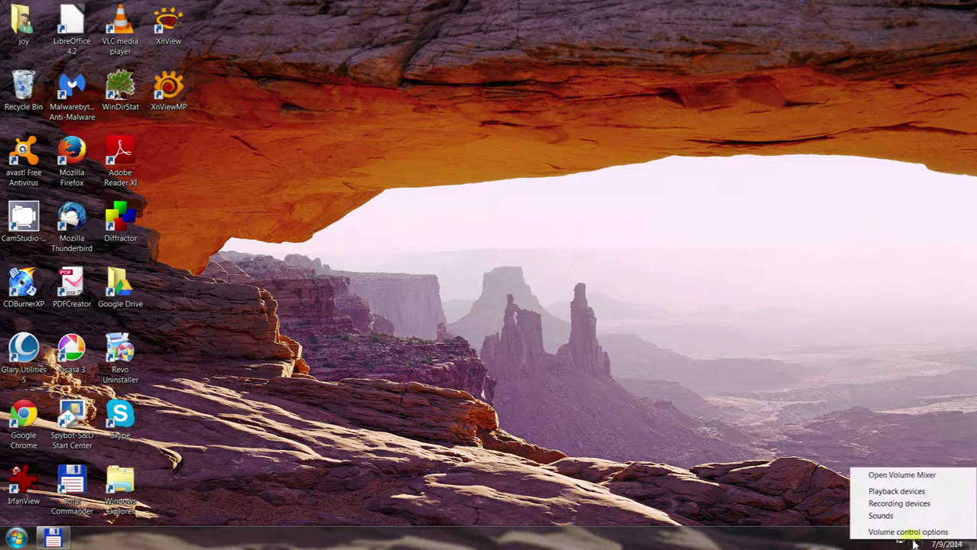
left_click(901, 503)
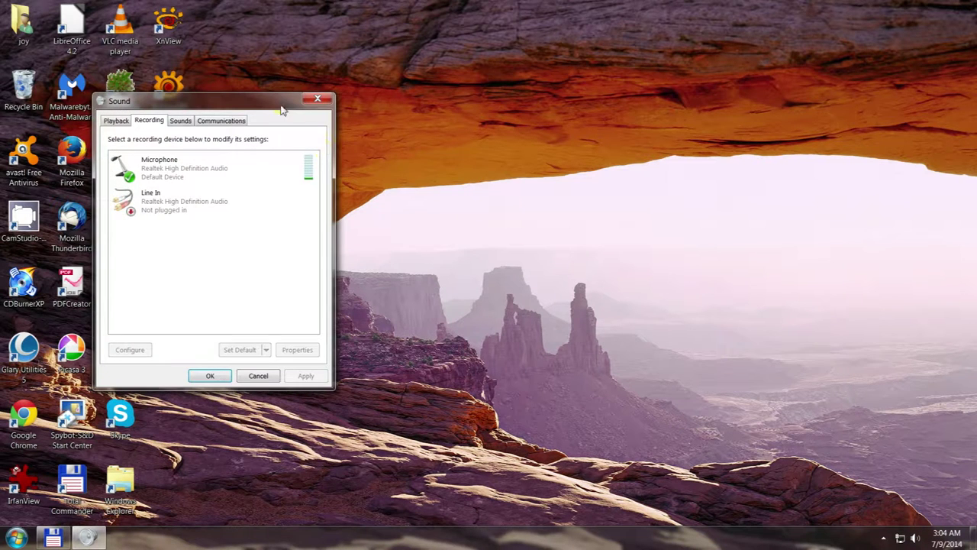
left_click_drag(281, 110, 355, 120)
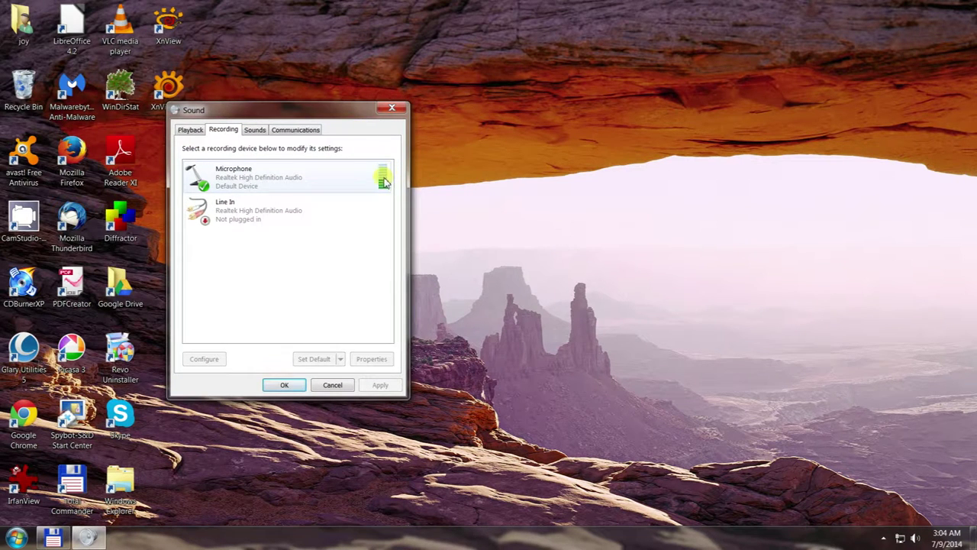
left_click(263, 185)
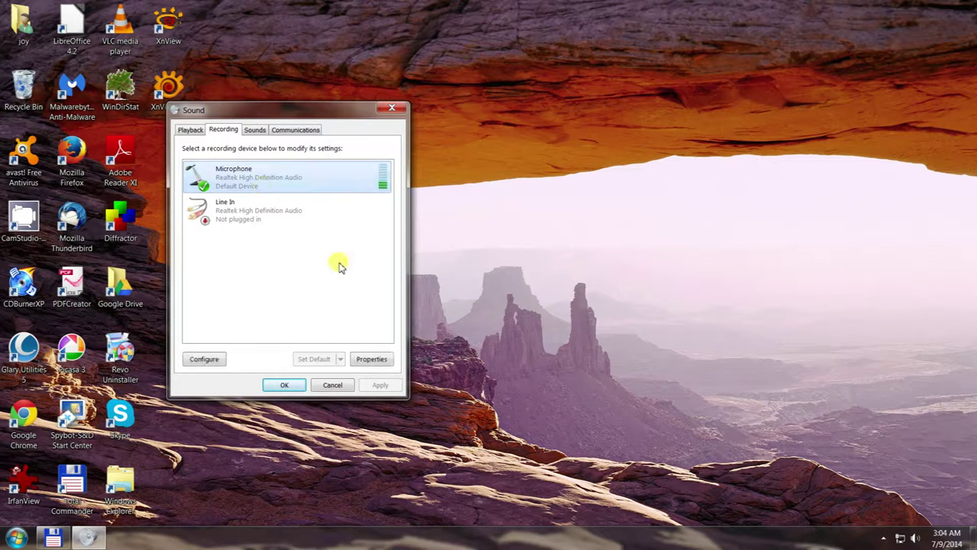
left_click(372, 359)
left_click_drag(367, 169, 691, 166)
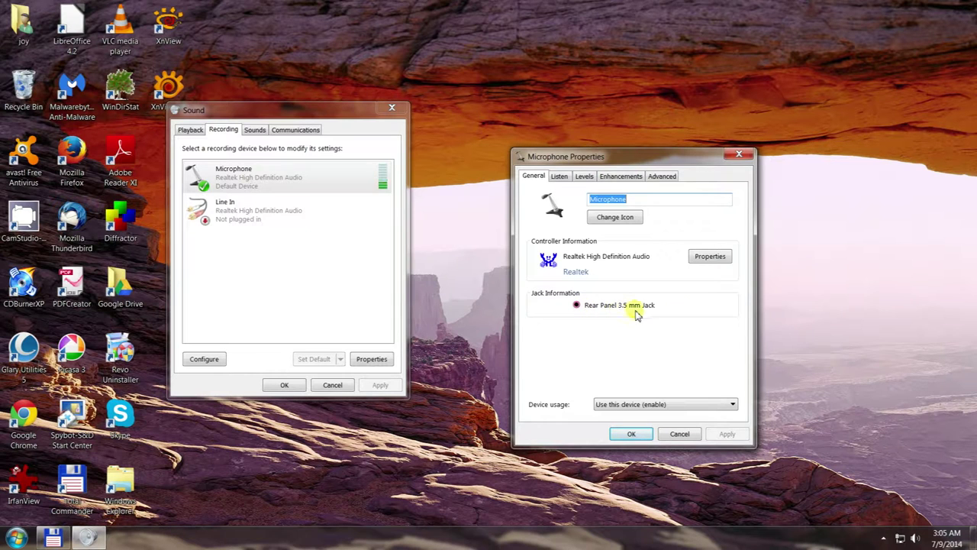
left_click(561, 176)
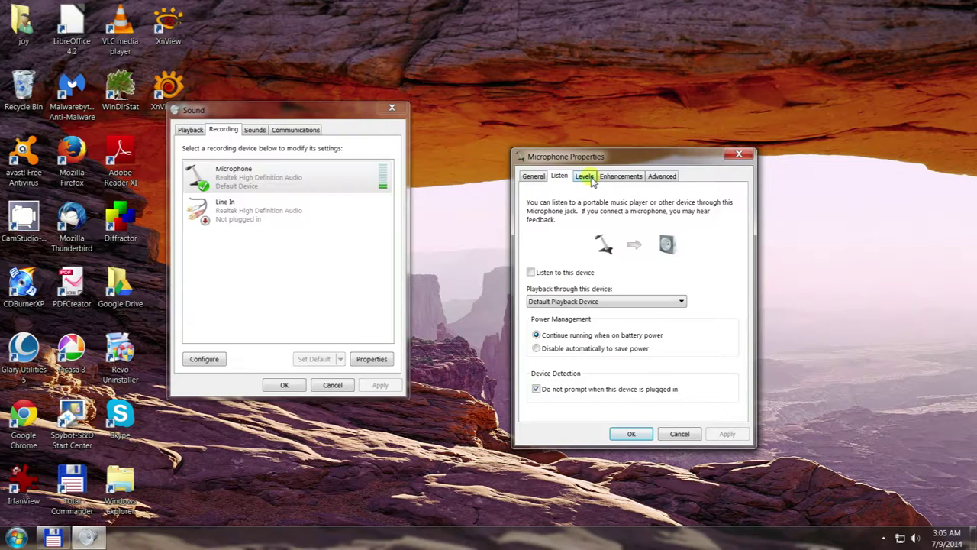
left_click(586, 177)
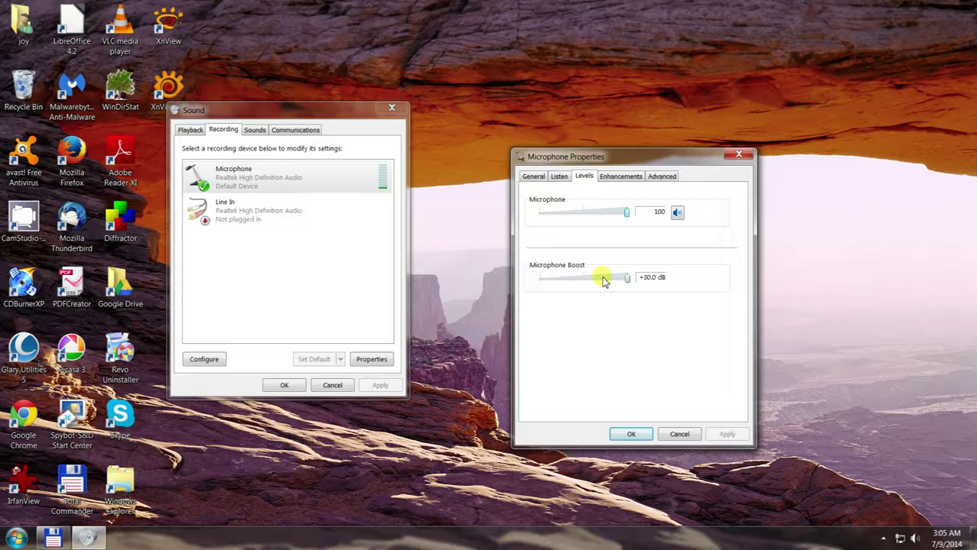
- Try disabling all sound effects for the microphone, check its Advanced settings, and cancel out of both sound dialogs
left_click(629, 180)
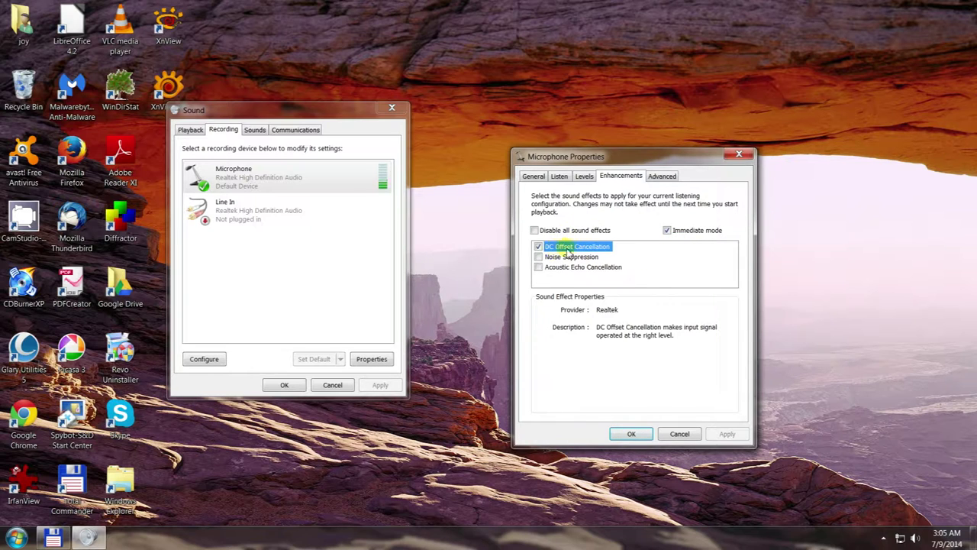
left_click(539, 247)
left_click(611, 229)
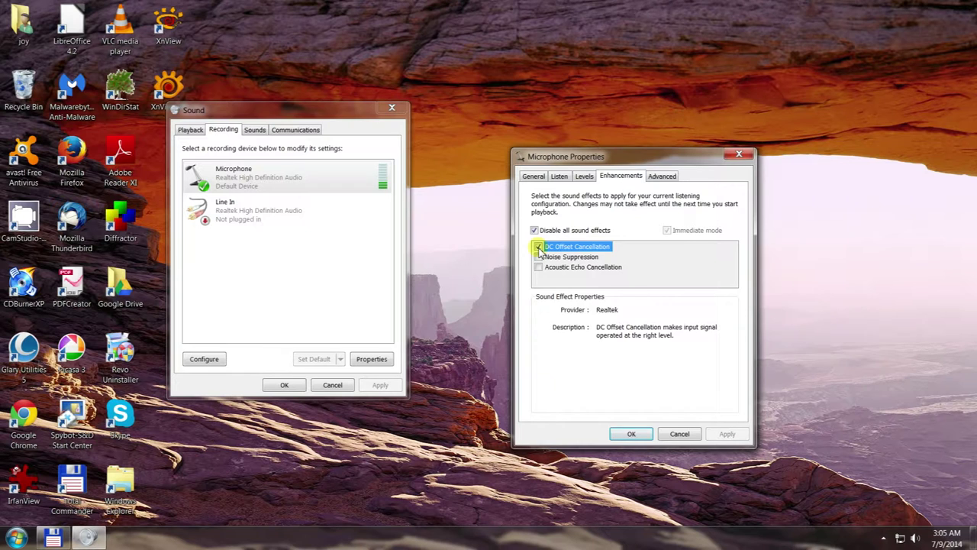
left_click(671, 179)
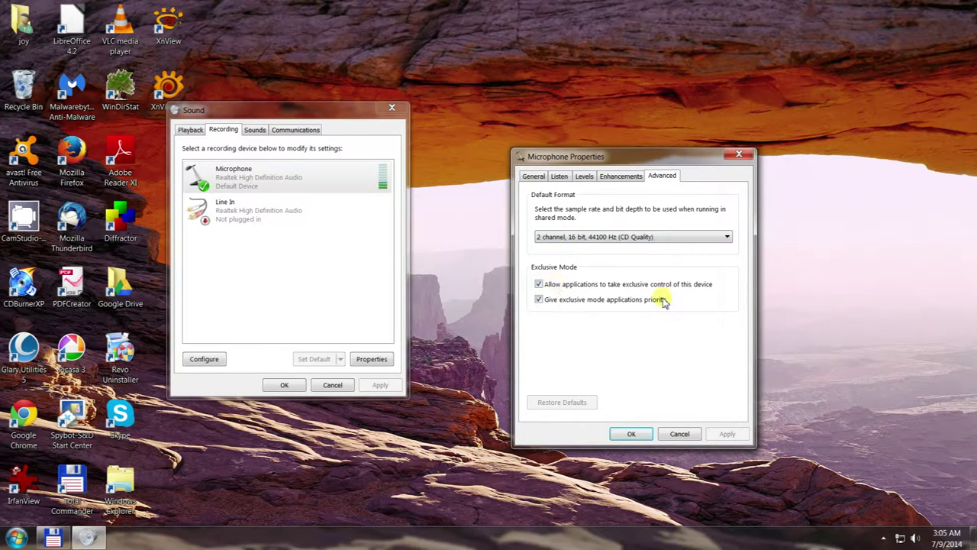
left_click(623, 176)
left_click(681, 432)
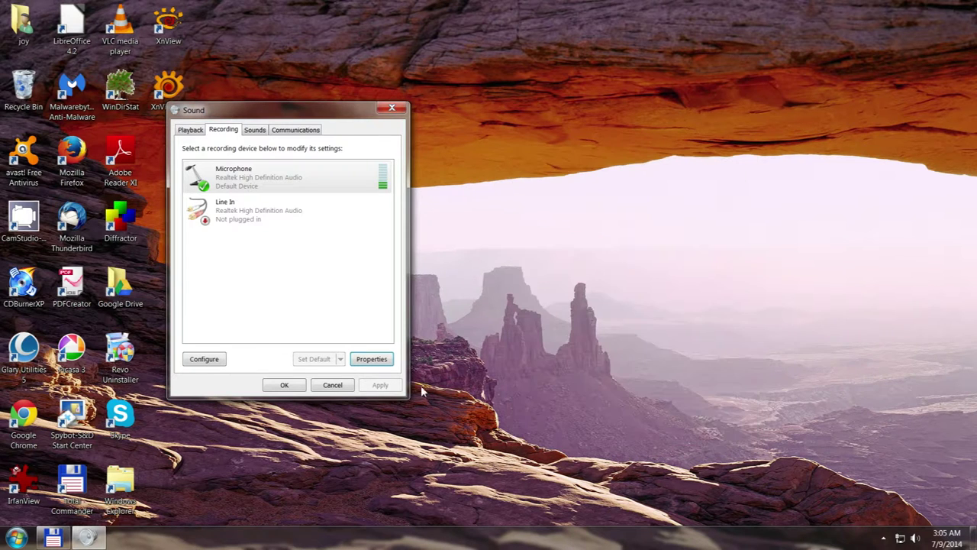
left_click(333, 385)
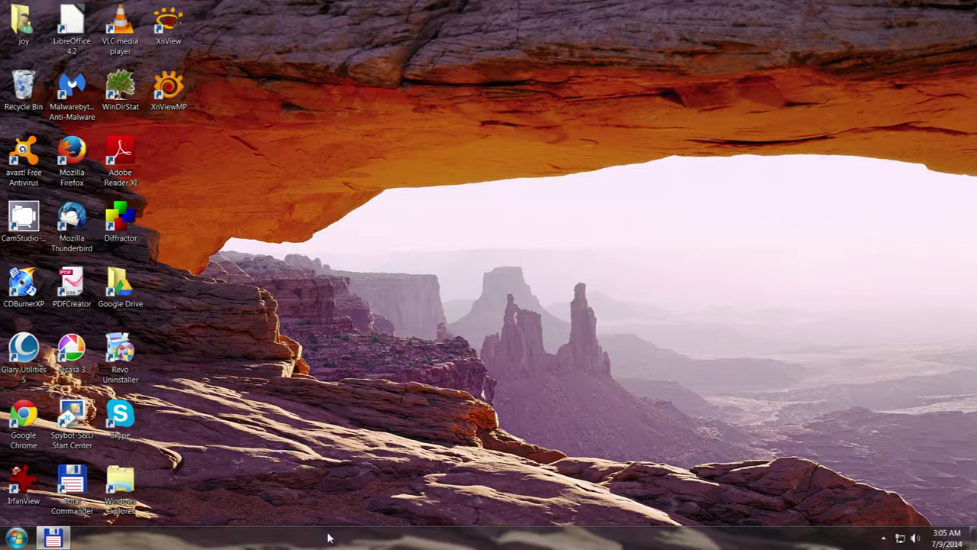
- View the Windows help article about the color scheme change to Windows 7 Basic and close it
left_click(709, 410)
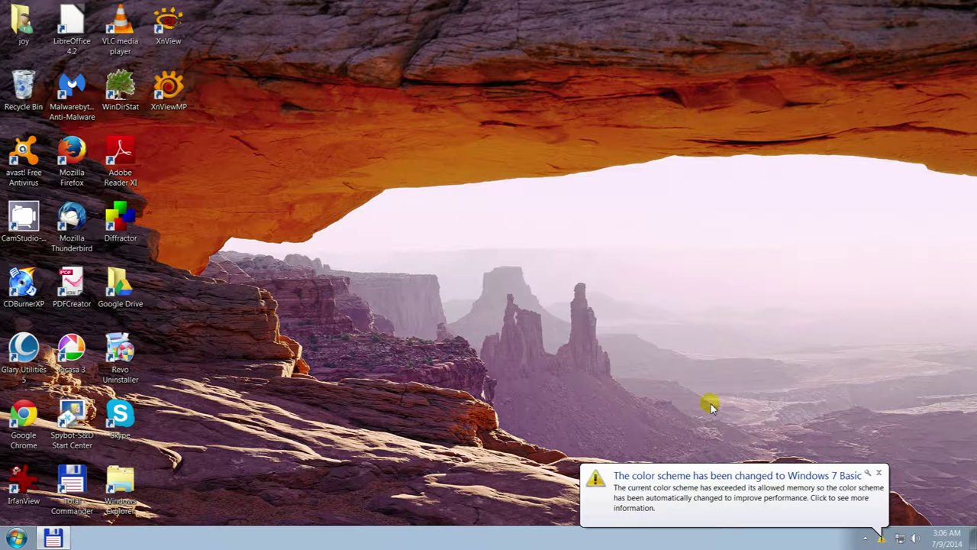
left_click(814, 497)
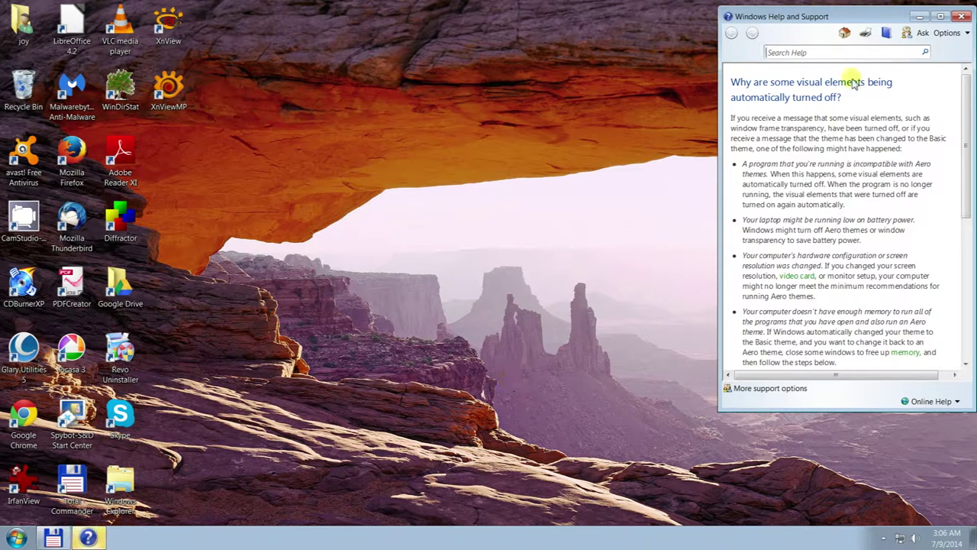
left_click(962, 16)
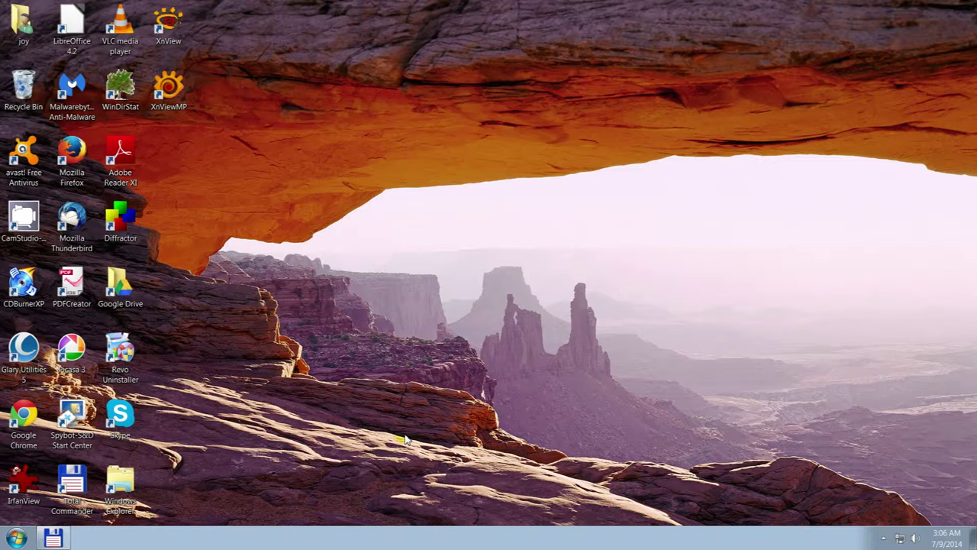
- View the speaker and application levels in the Volume Mixer and close it
left_click(921, 539)
left_click(917, 512)
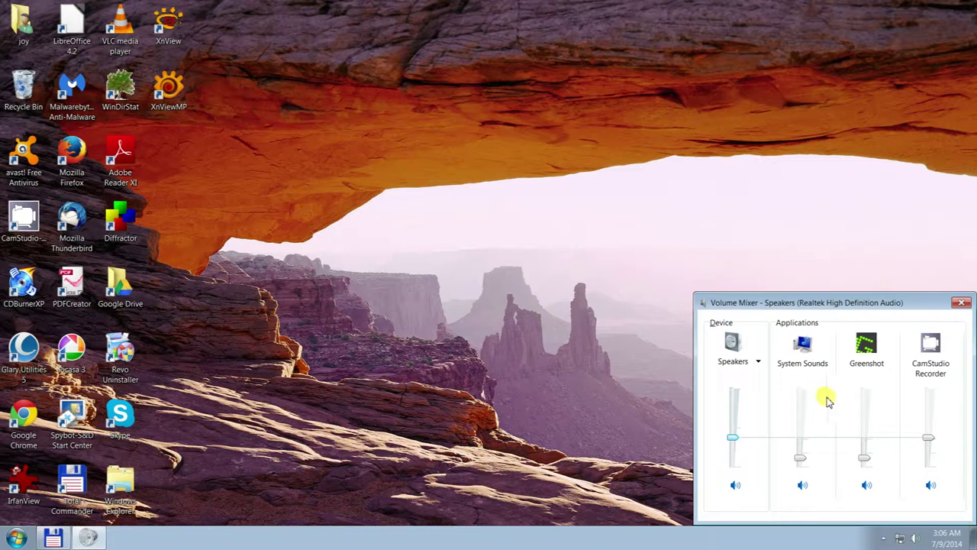
left_click(964, 305)
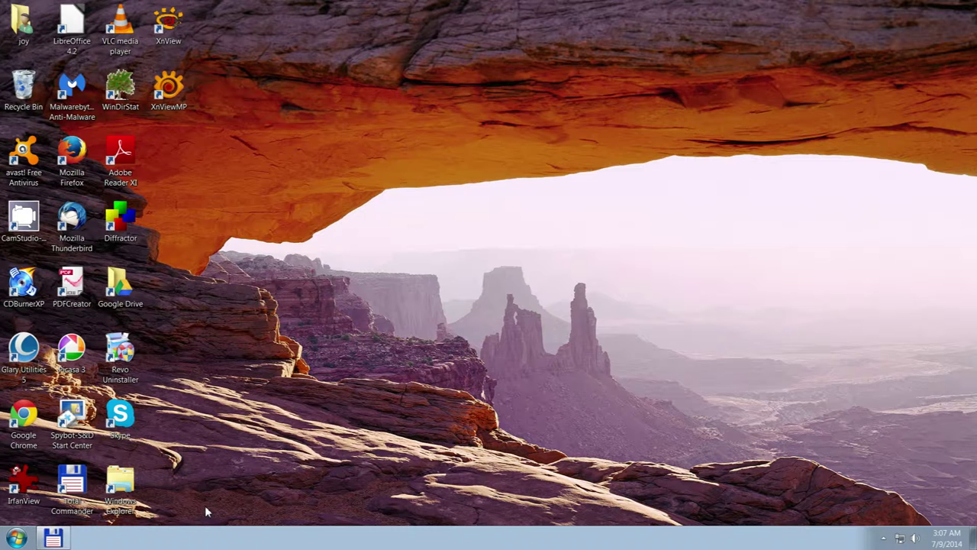
- View the CamStudio-Recorder videos folder and the Banners folder in Total Commander, and minimize the window
left_click(53, 539)
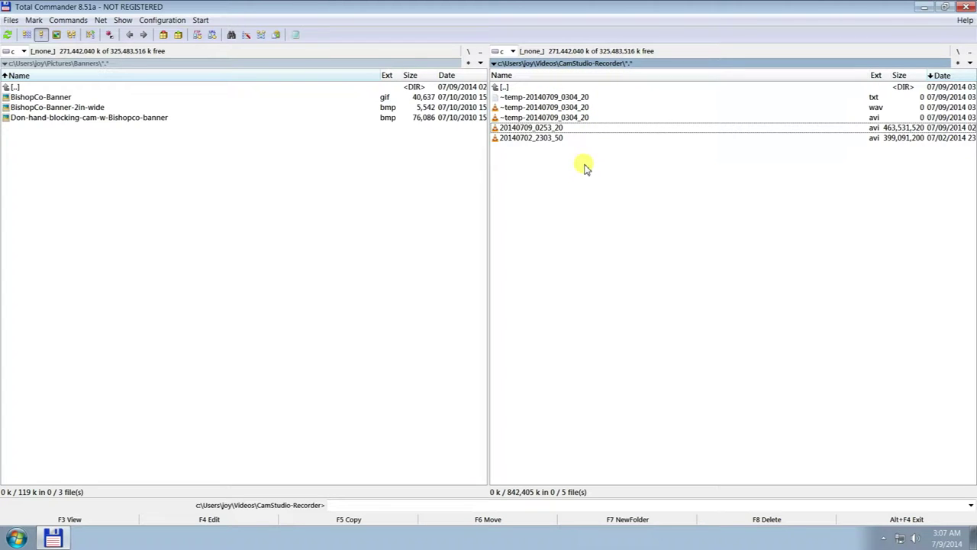
left_click(54, 107)
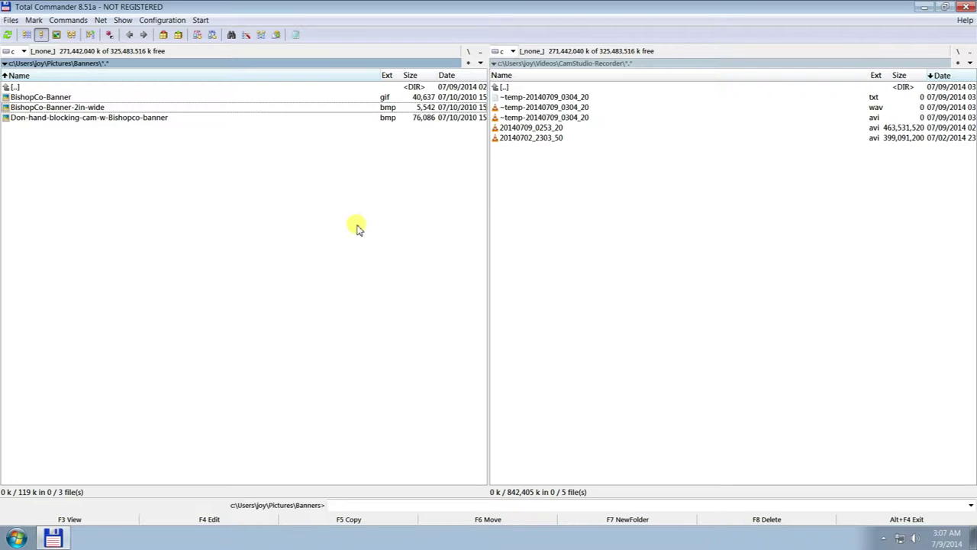
left_click(926, 8)
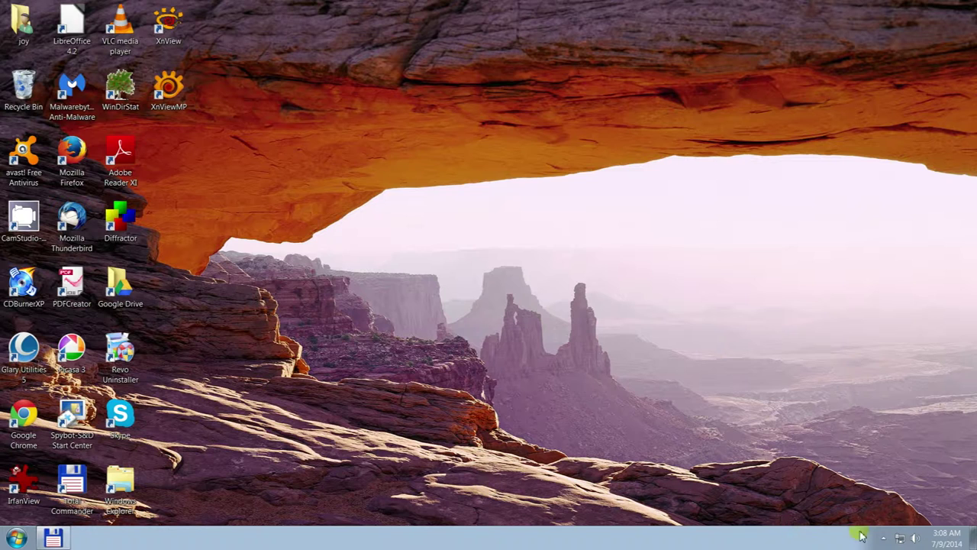
- Restore CamStudio from the tray, open its Keyboard Shortcuts settings, and move the dialog clear of the recorder window
left_click(883, 539)
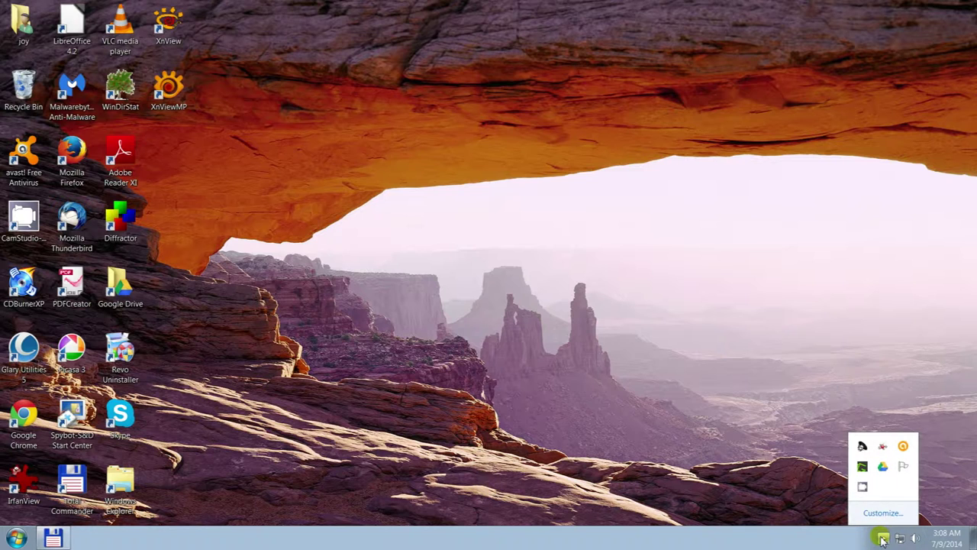
left_click(863, 488)
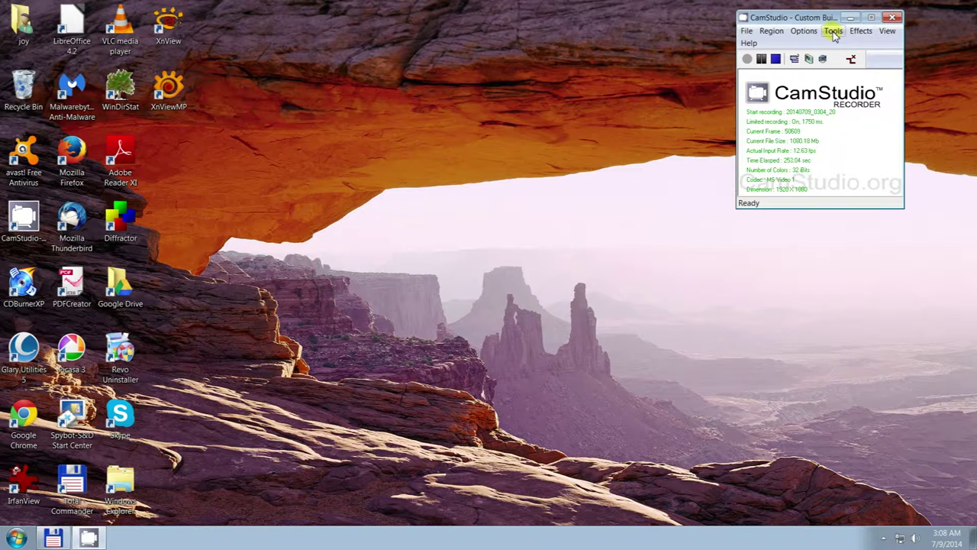
left_click(834, 33)
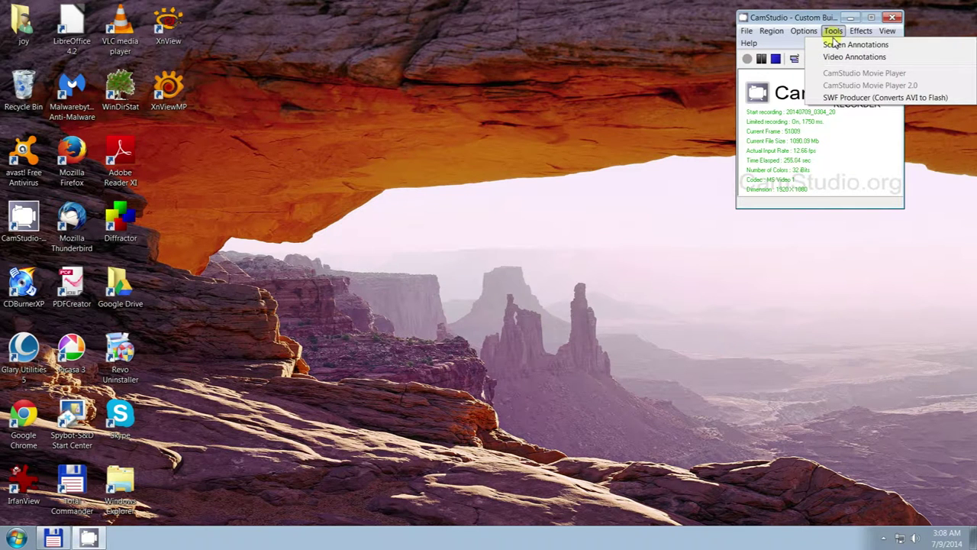
mouse_move(804, 30)
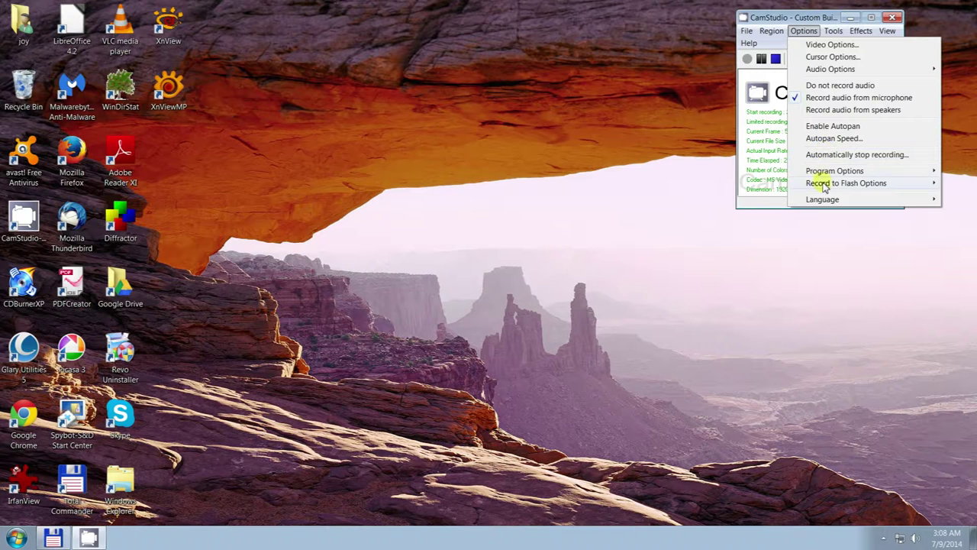
mouse_move(825, 173)
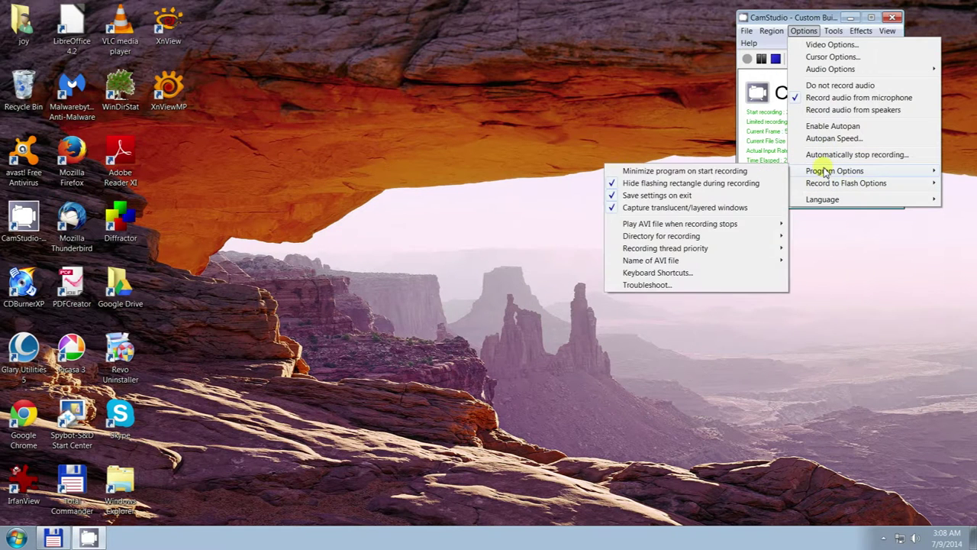
left_click(695, 273)
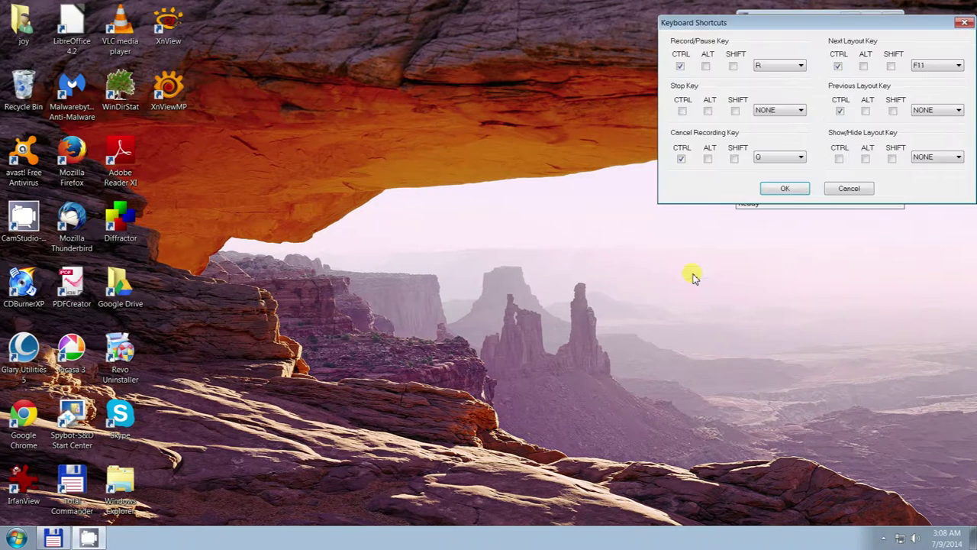
left_click_drag(864, 27, 535, 45)
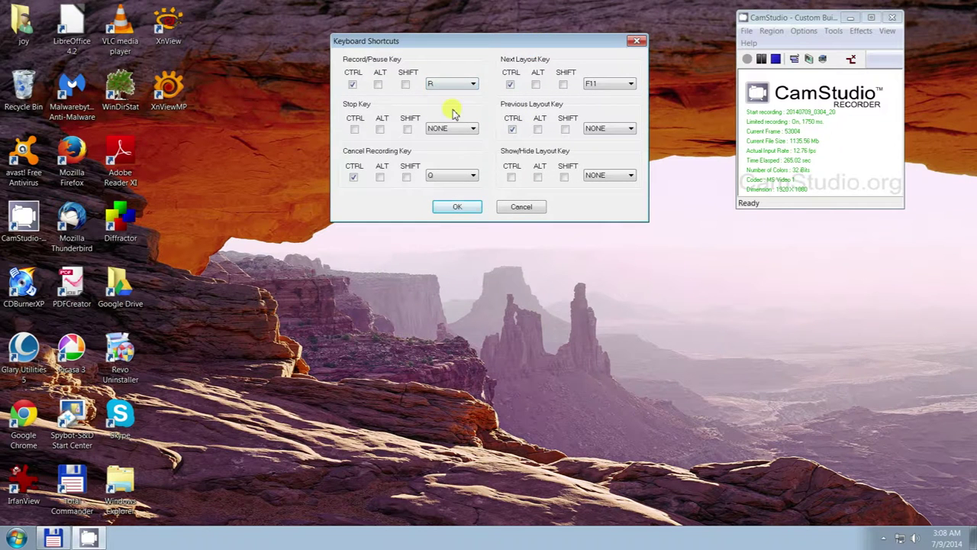
- Try NUMPAD8, then F8 as the Record/Pause key, and turn off its CTRL modifier
left_click(470, 86)
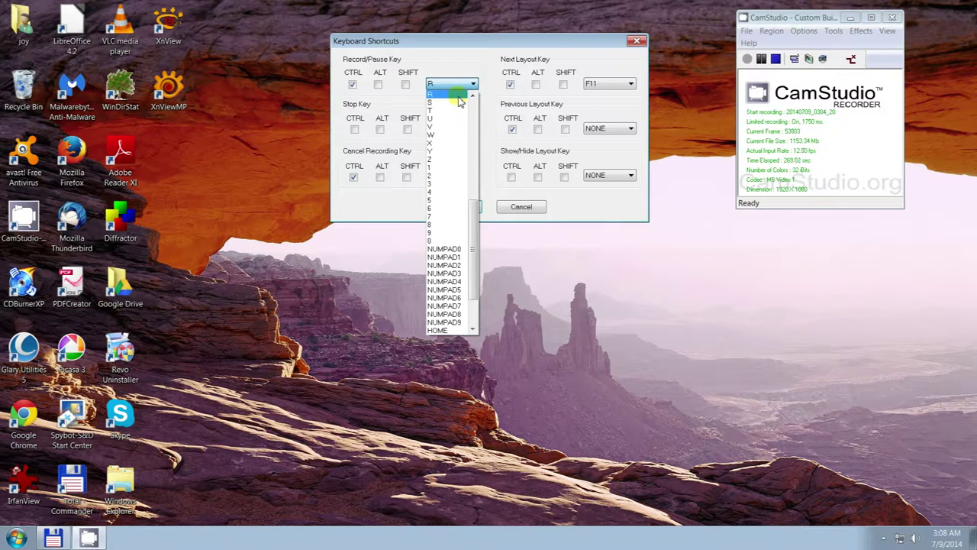
left_click(464, 314)
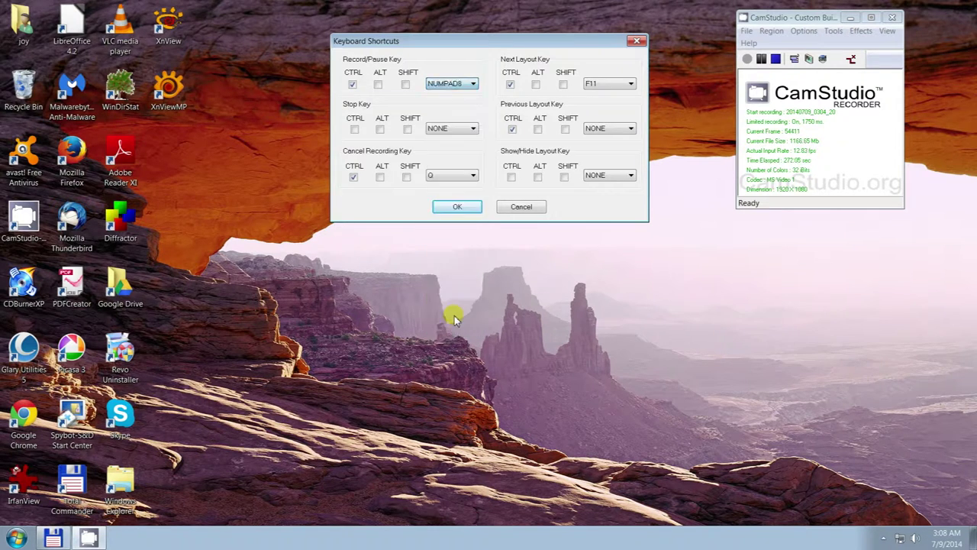
left_click(468, 84)
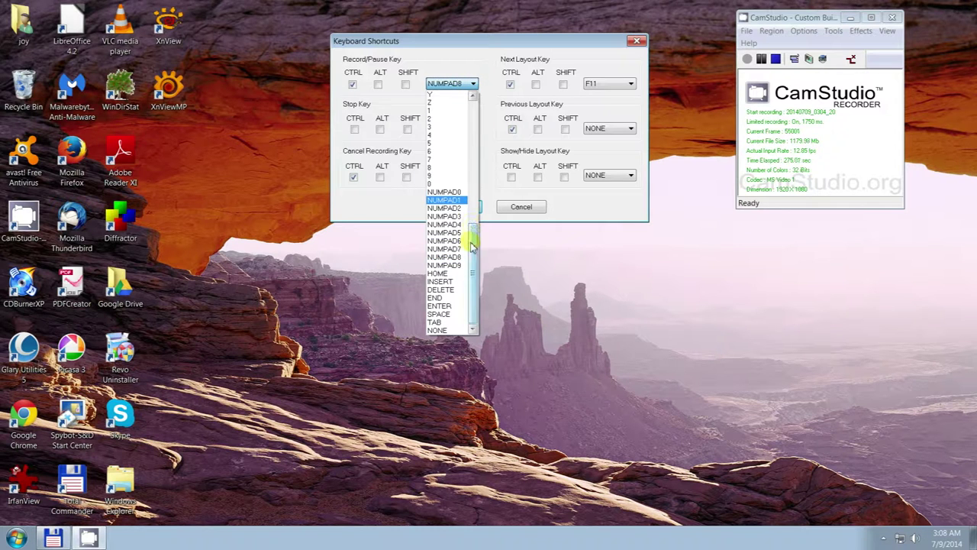
left_click_drag(469, 262, 469, 109)
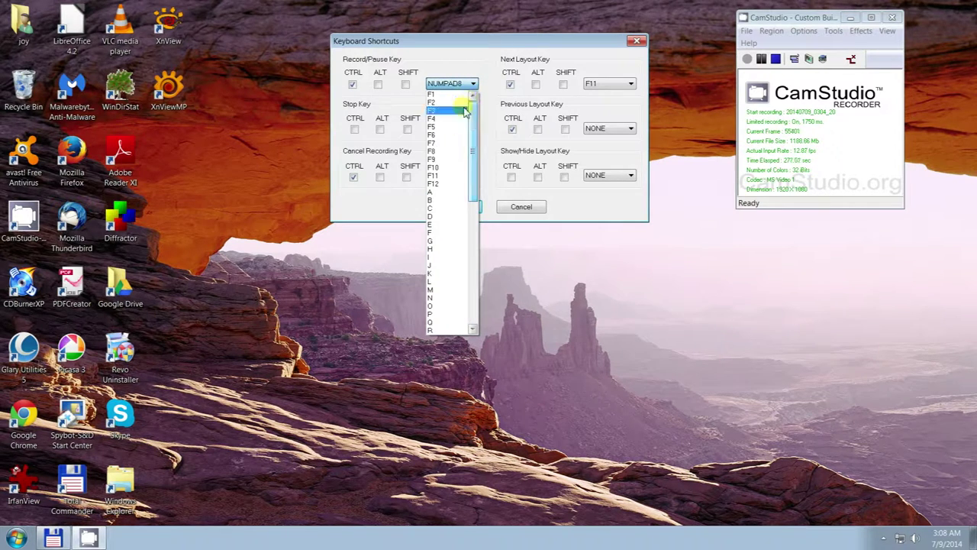
left_click(435, 151)
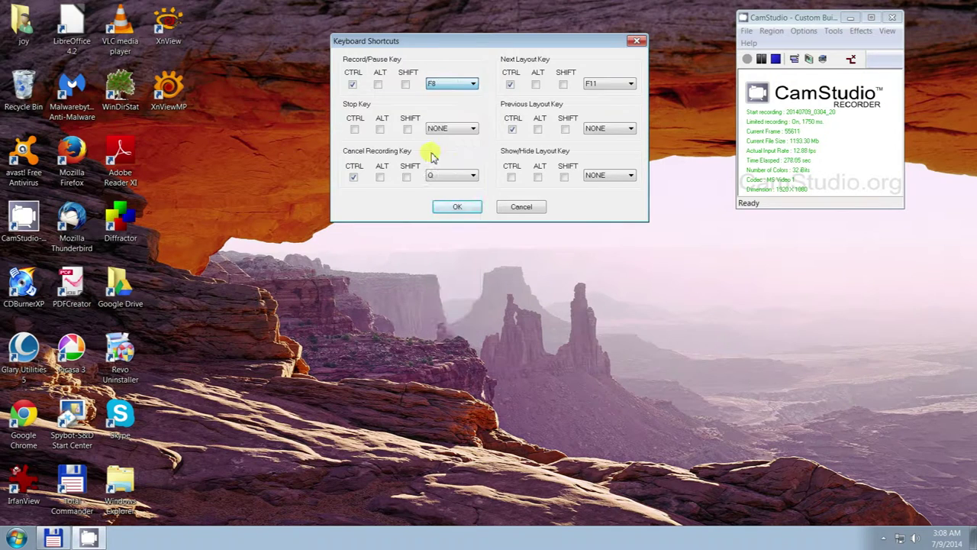
left_click(353, 85)
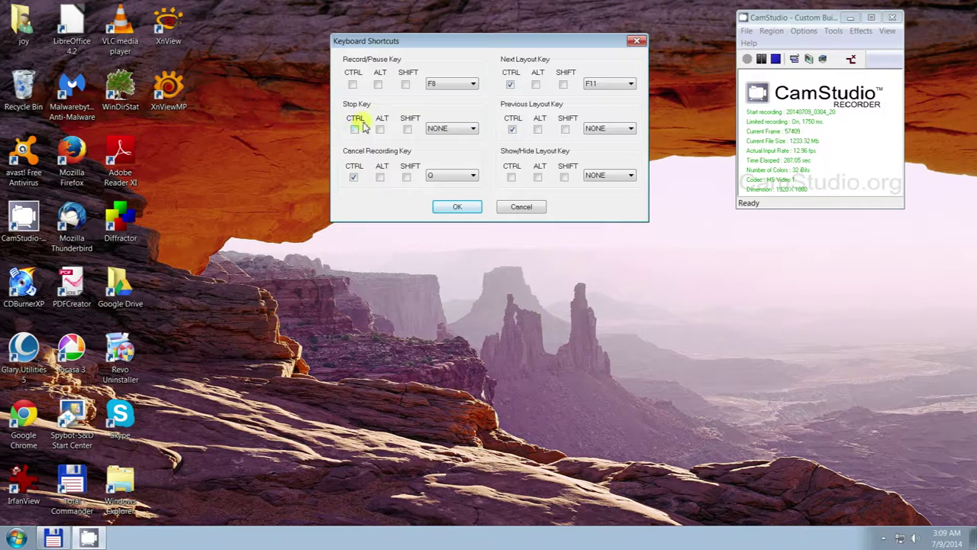
- Set the Record/Pause shortcut back to CTRL+R
left_click(472, 84)
left_click(354, 85)
left_click(436, 83)
key("r")
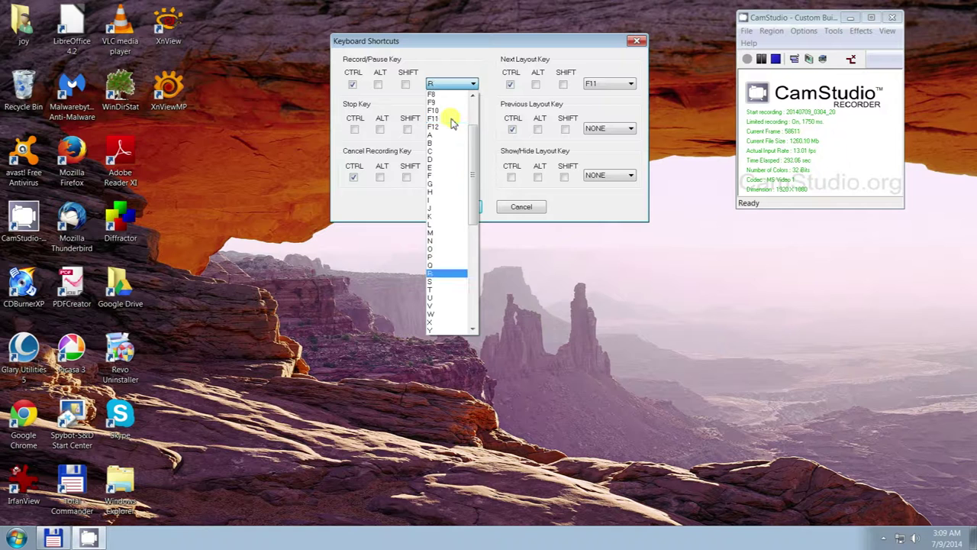
left_click(436, 275)
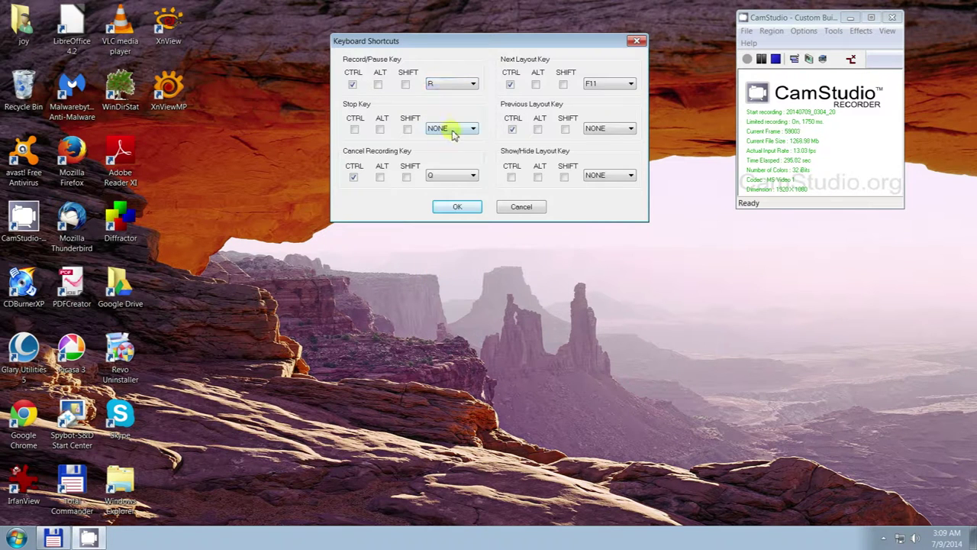
- Assign CTRL+F as the Stop key
left_click(355, 129)
left_click(472, 130)
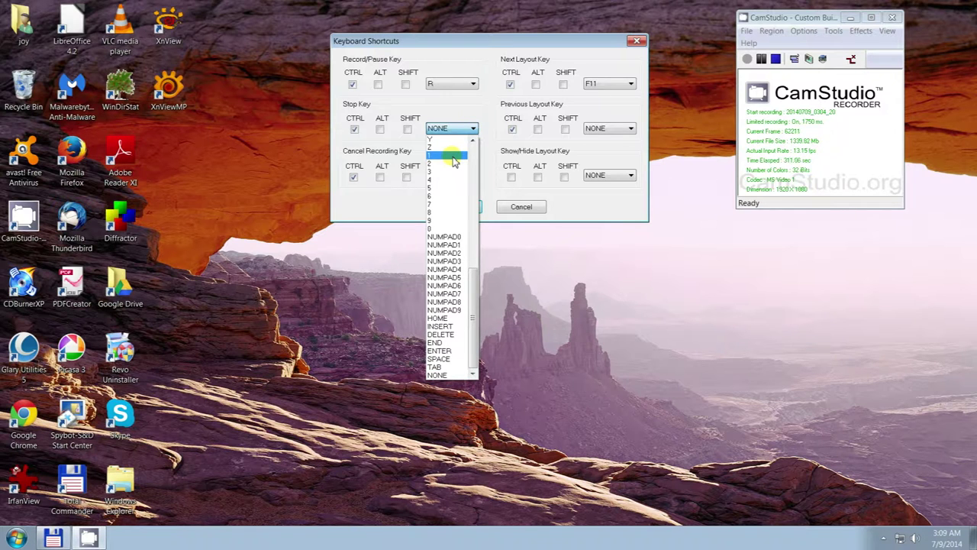
key("Home")
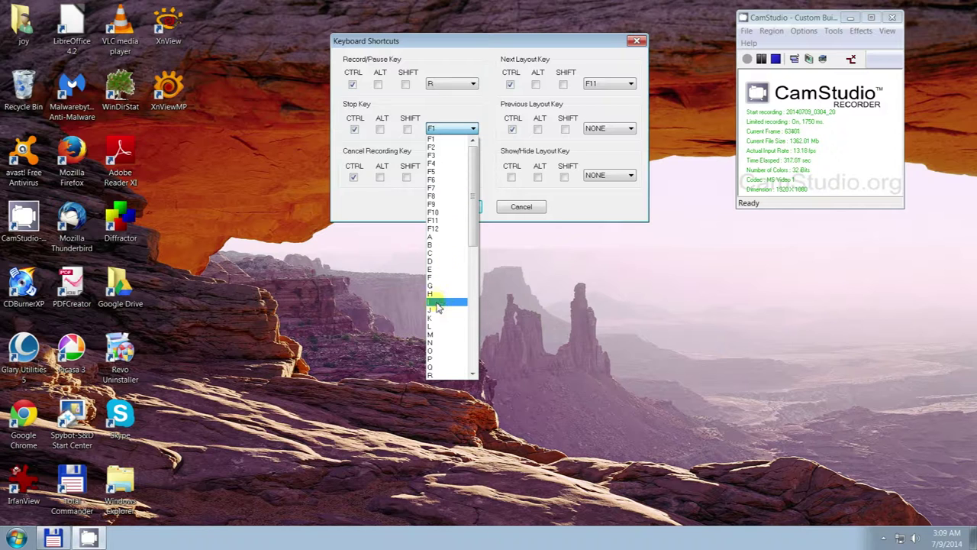
key("Home")
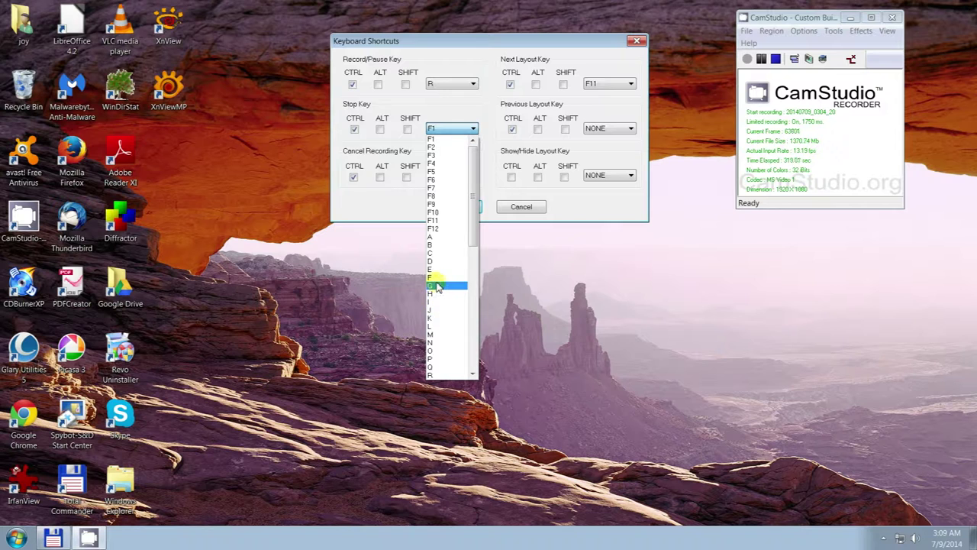
scroll(447, 352, "down", 3)
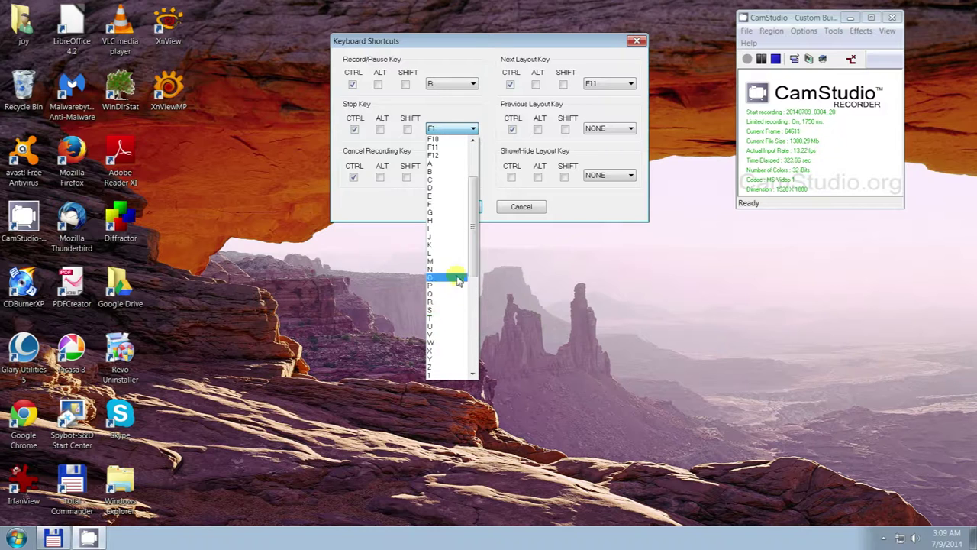
left_click(445, 204)
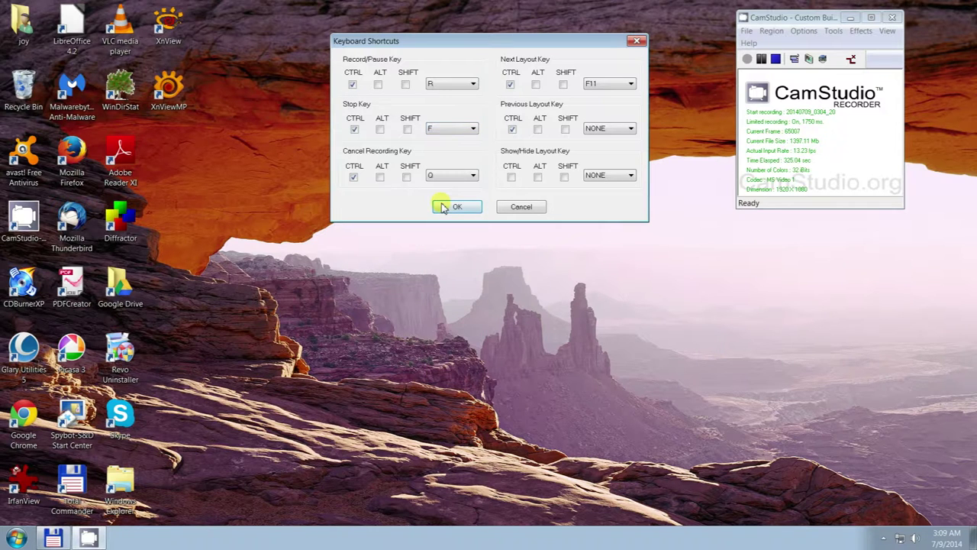
- Turn off CTRL for the Cancel Recording key and set the key to NONE
left_click(354, 177)
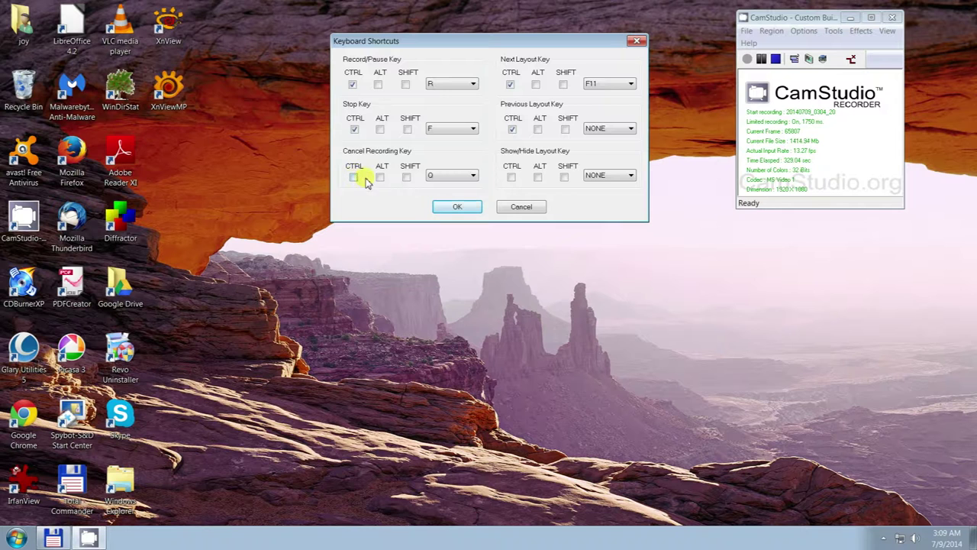
left_click(474, 175)
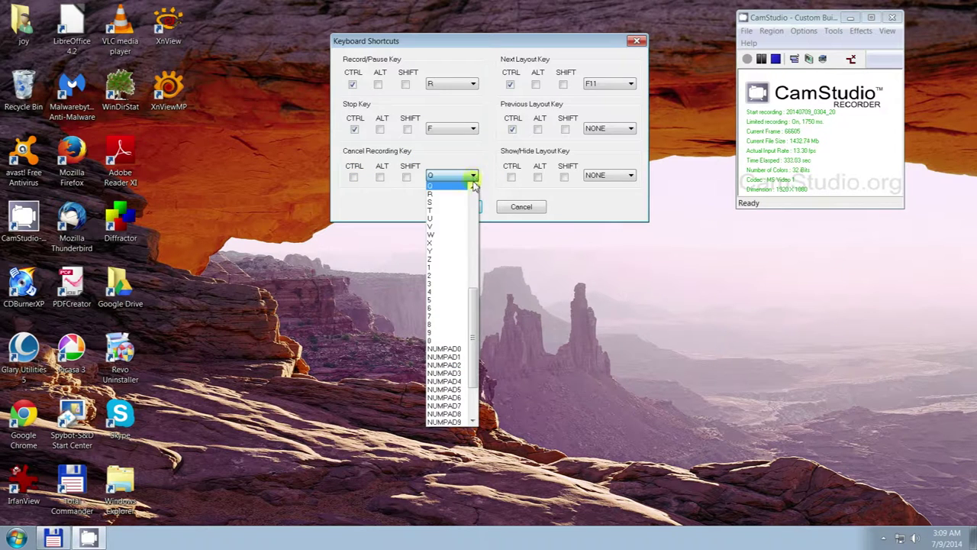
scroll(467, 201, "up", 5)
left_click_drag(473, 254, 479, 200)
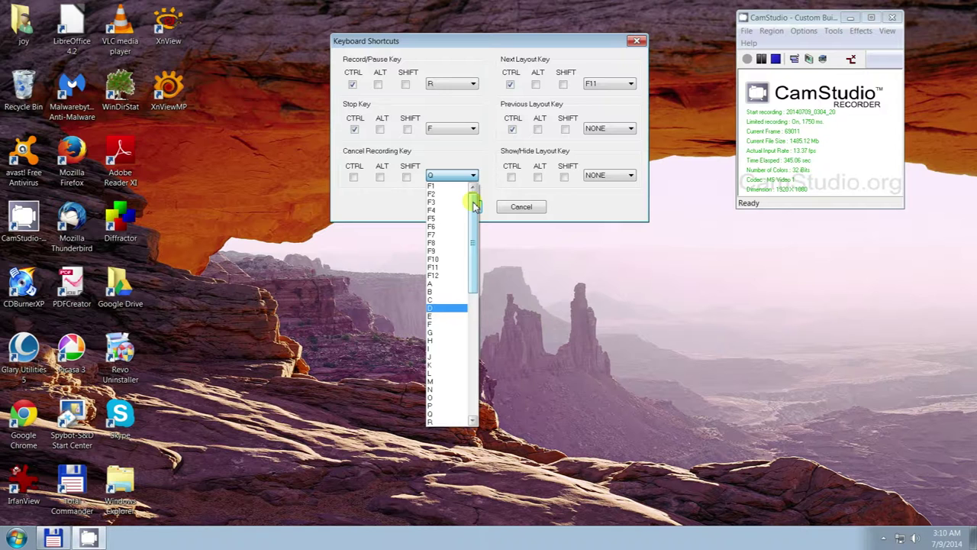
left_click_drag(475, 204, 476, 385)
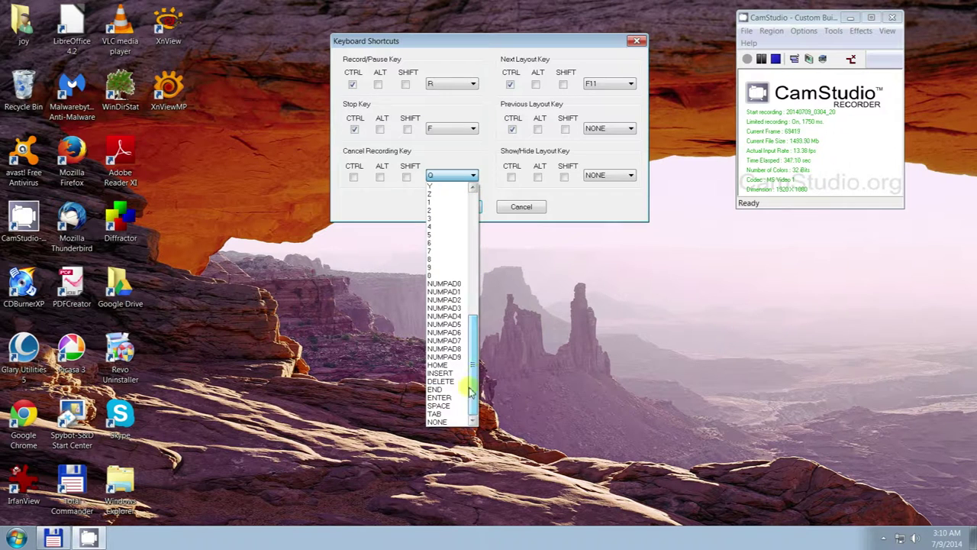
left_click(454, 423)
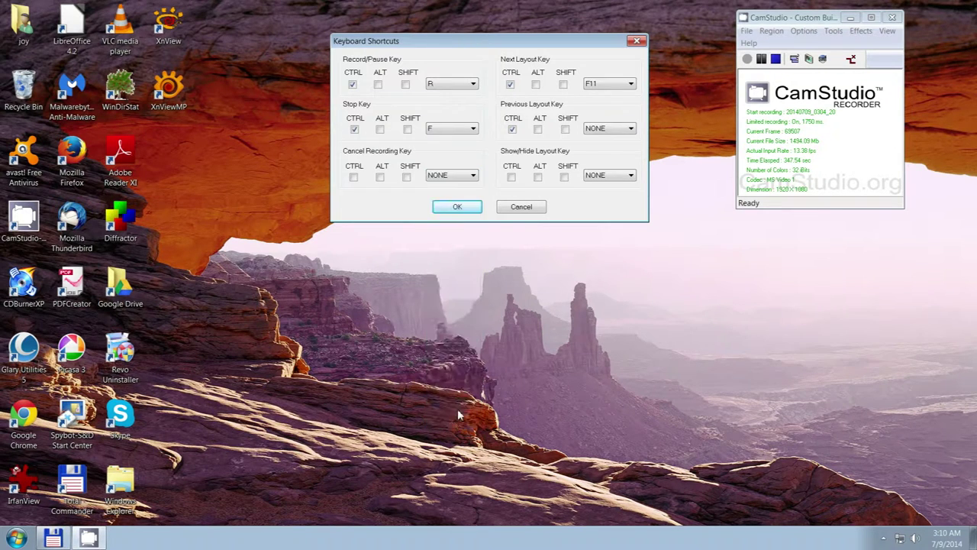
- Change the Stop key to Q, keeping its CTRL modifier
left_click(473, 129)
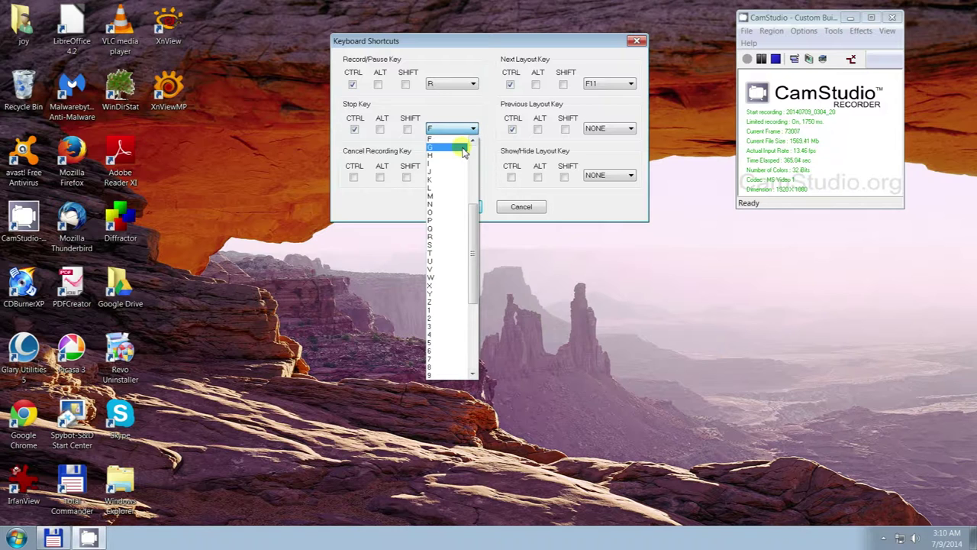
key("q")
left_click(443, 227)
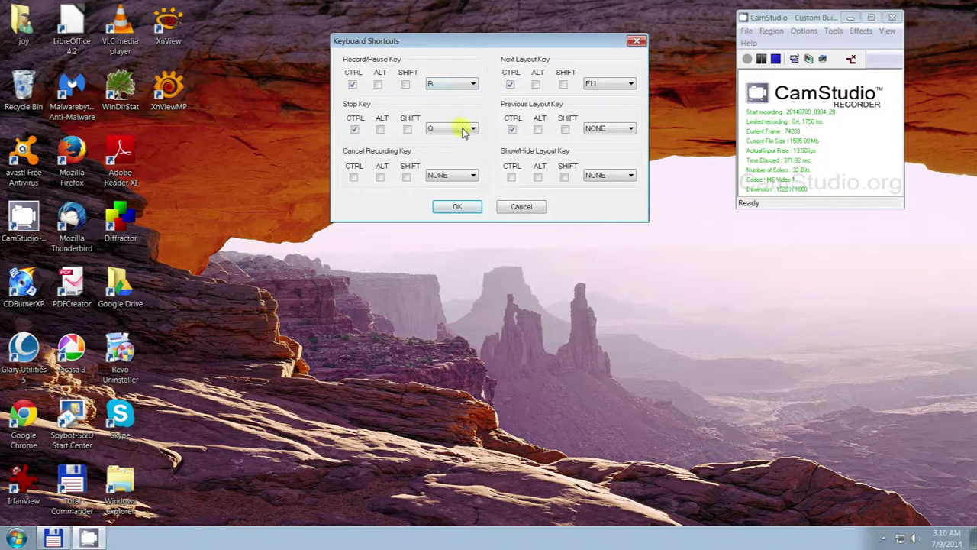
- Try twice to save the keyboard shortcuts, dismissing the keystroke conflict note each time
left_click(460, 209)
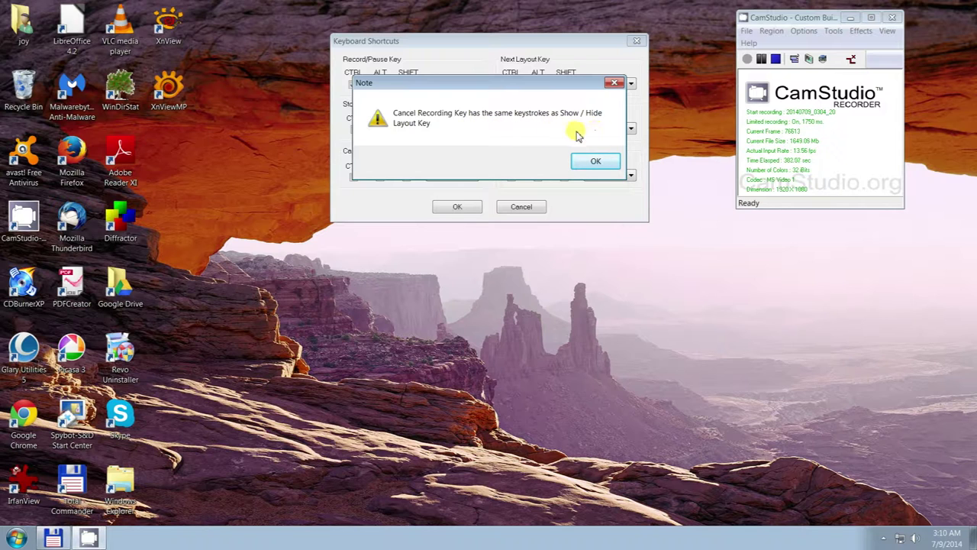
left_click(586, 162)
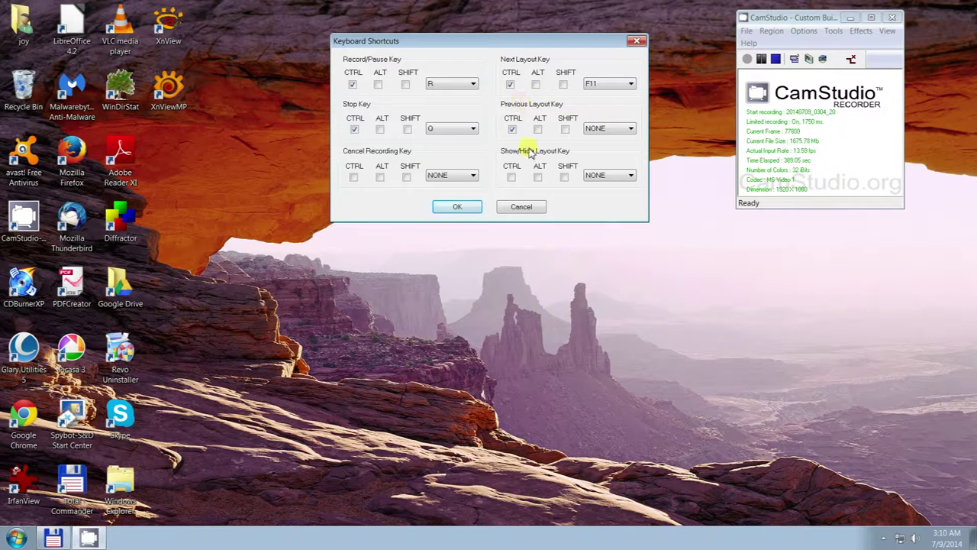
left_click(465, 207)
left_click_drag(490, 92, 496, 235)
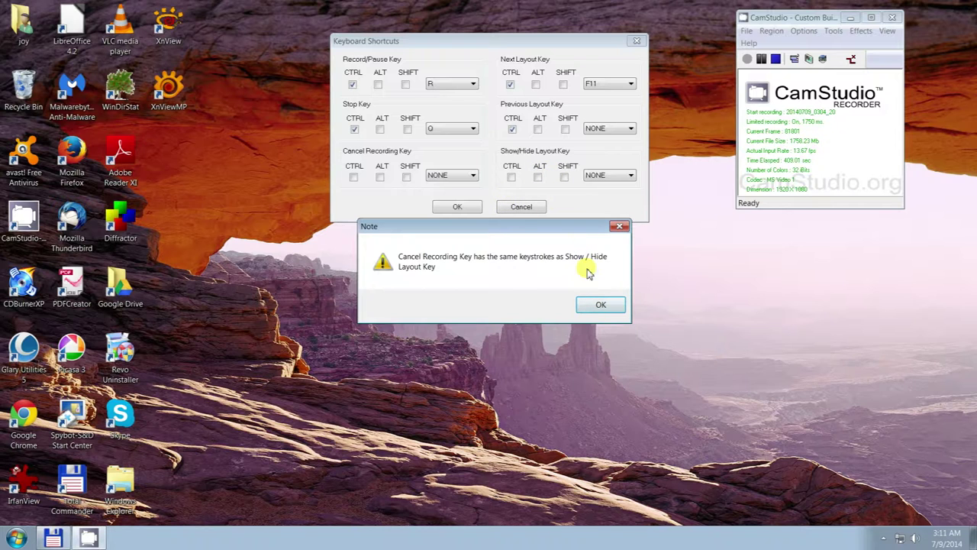
left_click(601, 305)
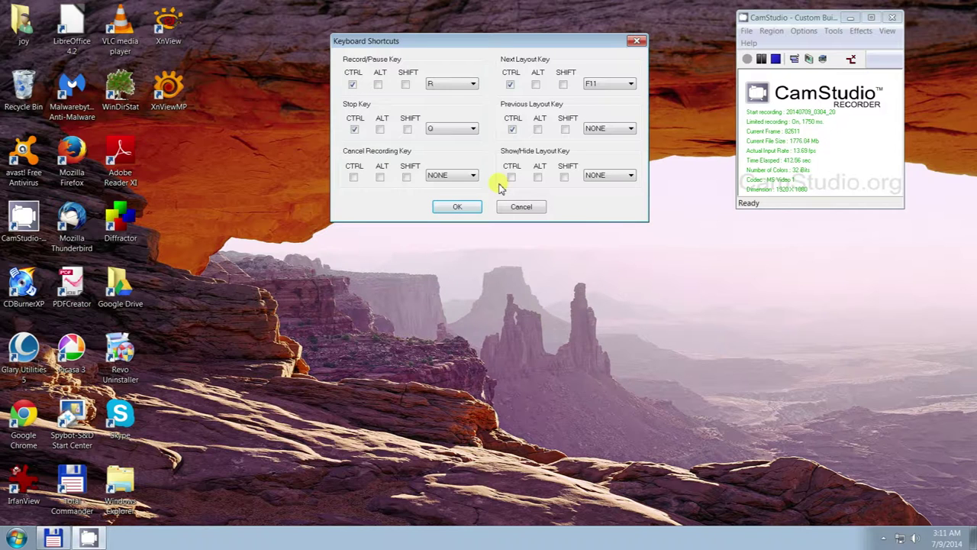
- Turn CTRL back on for the Cancel Recording key and set the Stop key to F
left_click(449, 175)
left_click(467, 127)
left_click(466, 128)
scroll(451, 176, "up", 3)
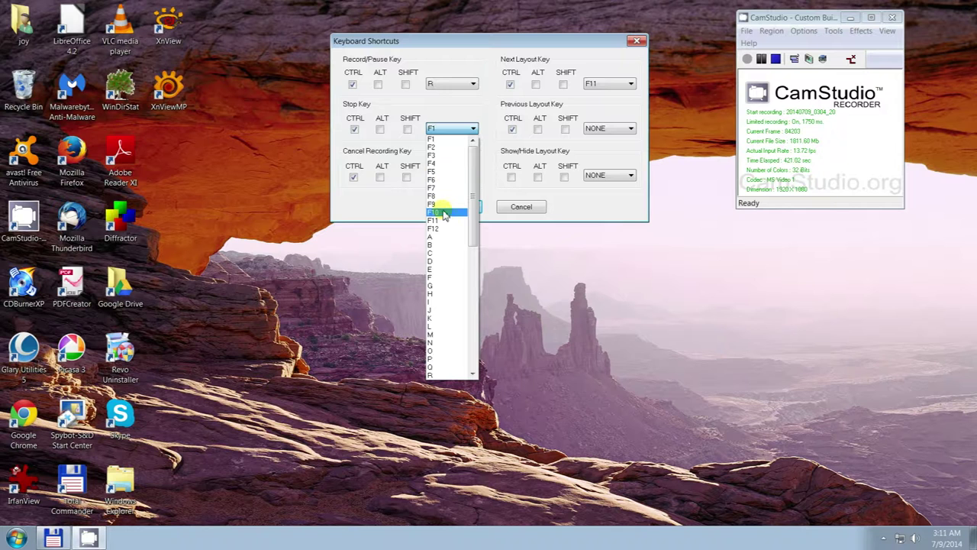
left_click(449, 280)
- Set the Cancel Recording key to Q with its CTRL modifier and save the keyboard shortcuts
left_click(469, 176)
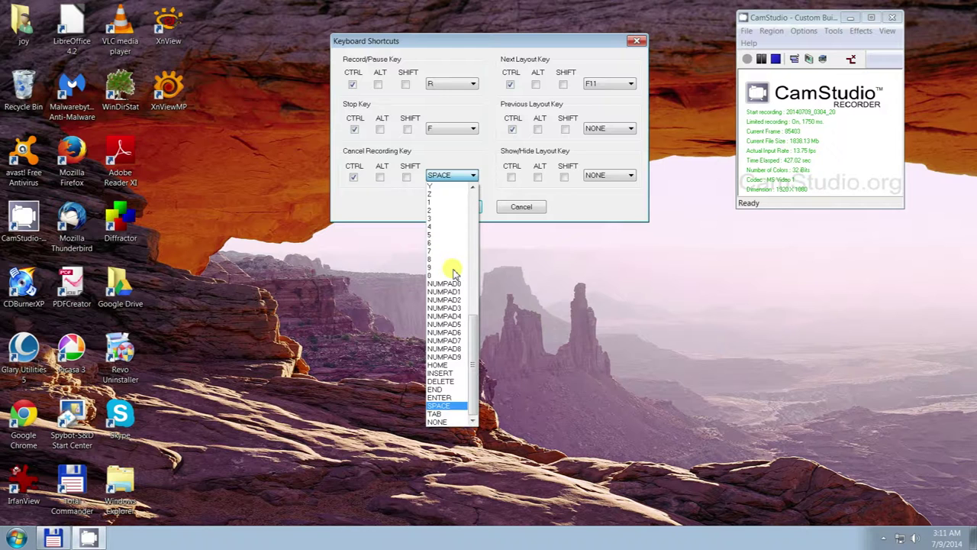
key("s")
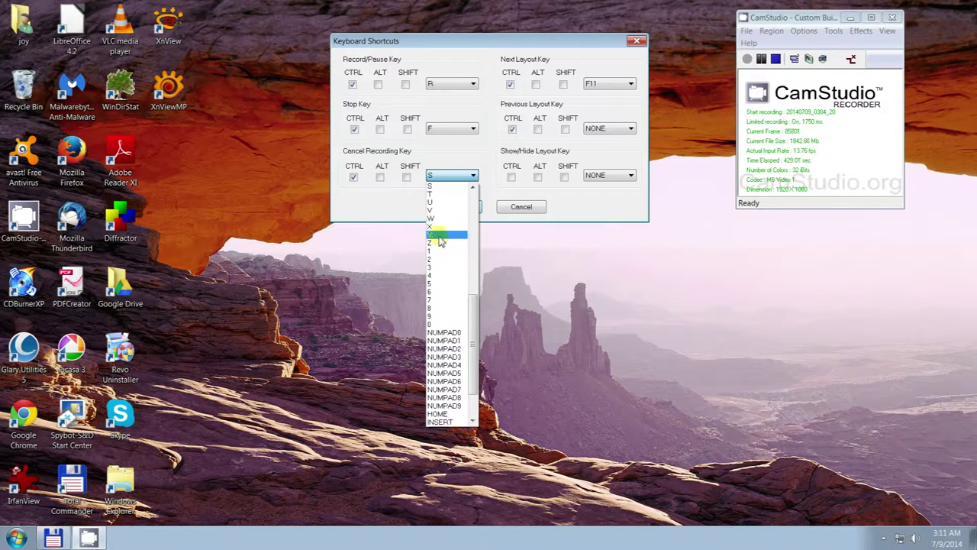
key("q")
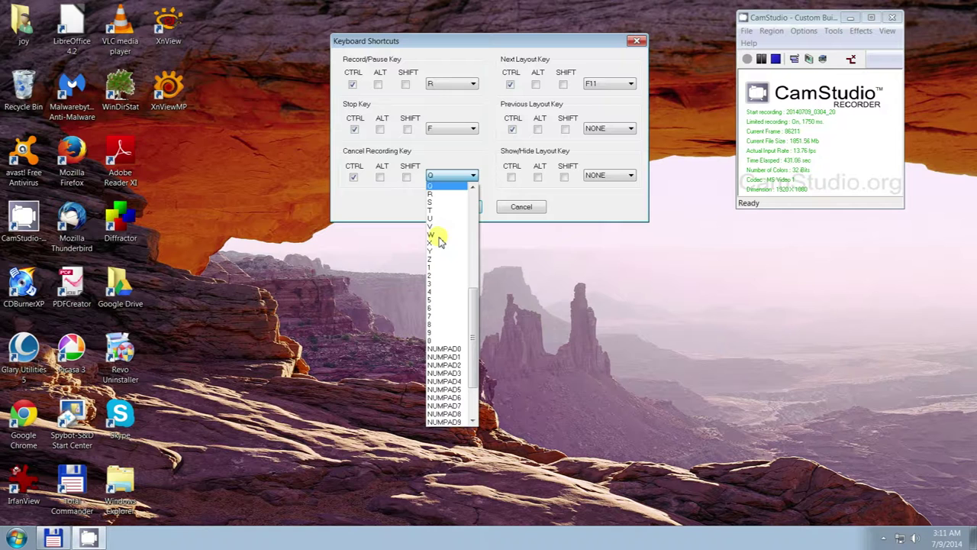
left_click(442, 185)
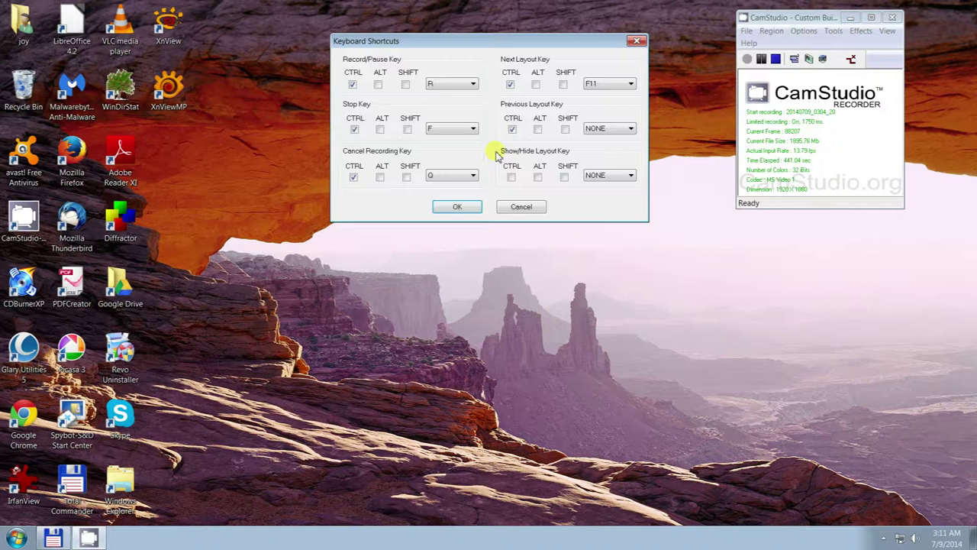
left_click(478, 208)
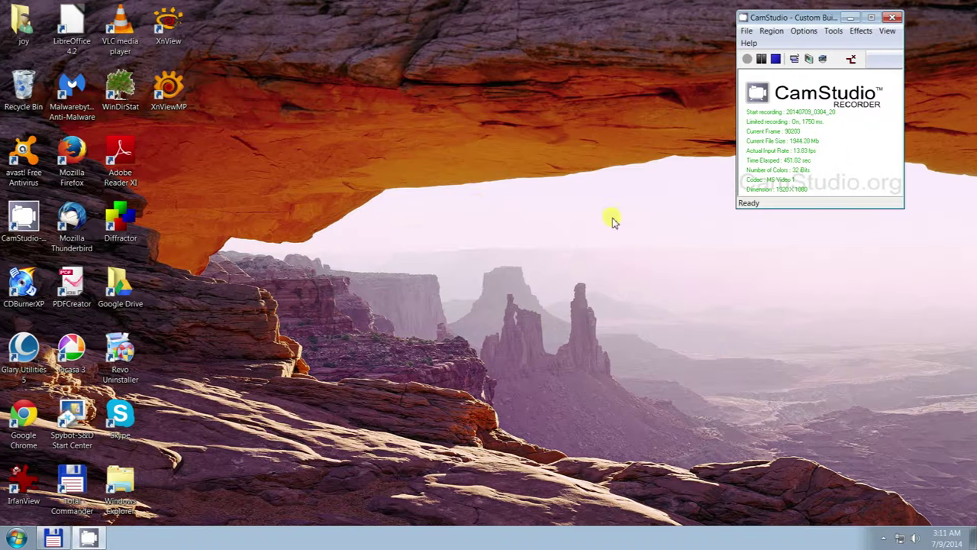
left_click(639, 274)
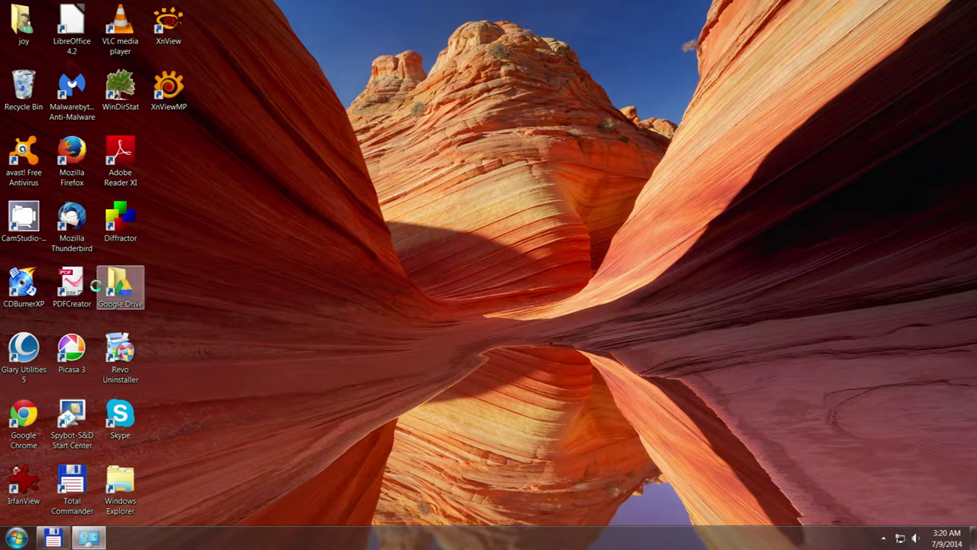
- Open the Windows slow-performance notice, keep the current color scheme, and close the Personalization window
double_click(35, 237)
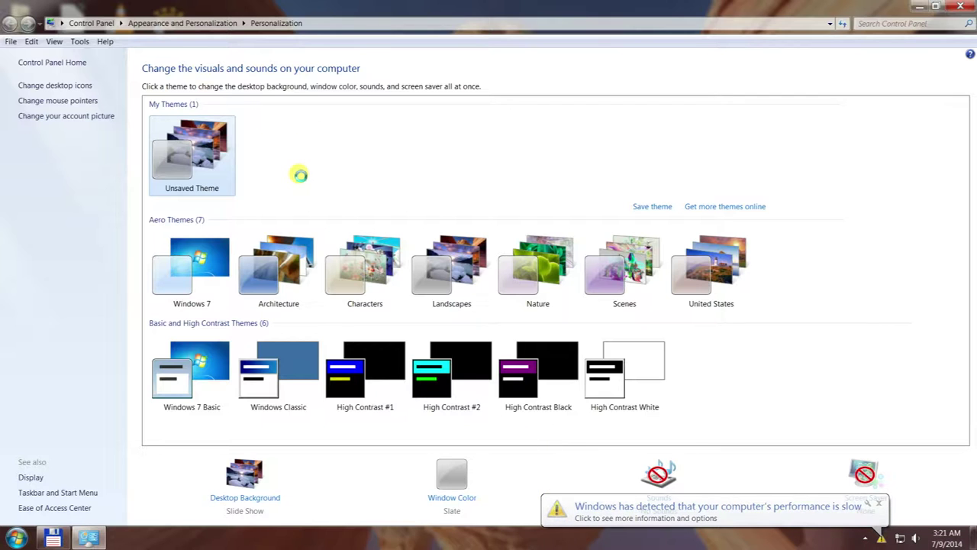
left_click(733, 508)
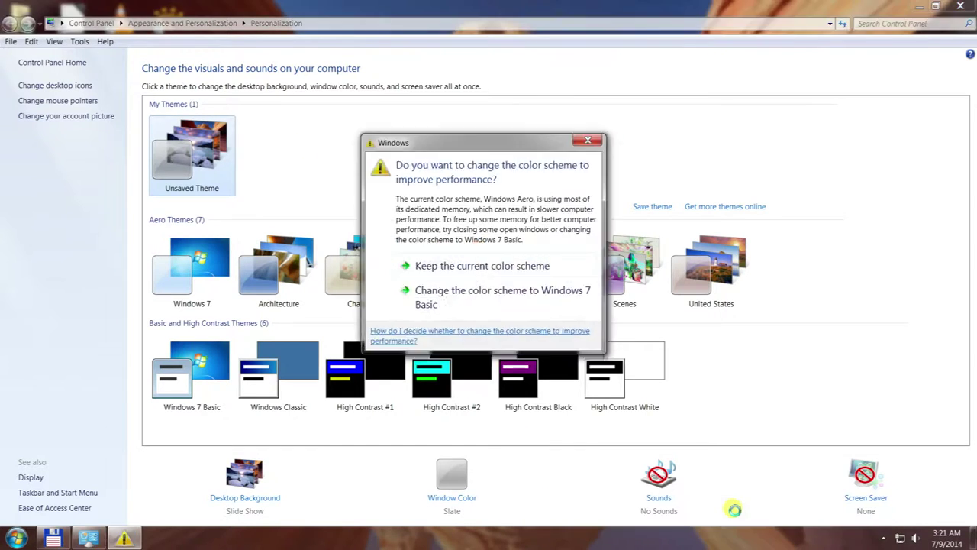
left_click(504, 267)
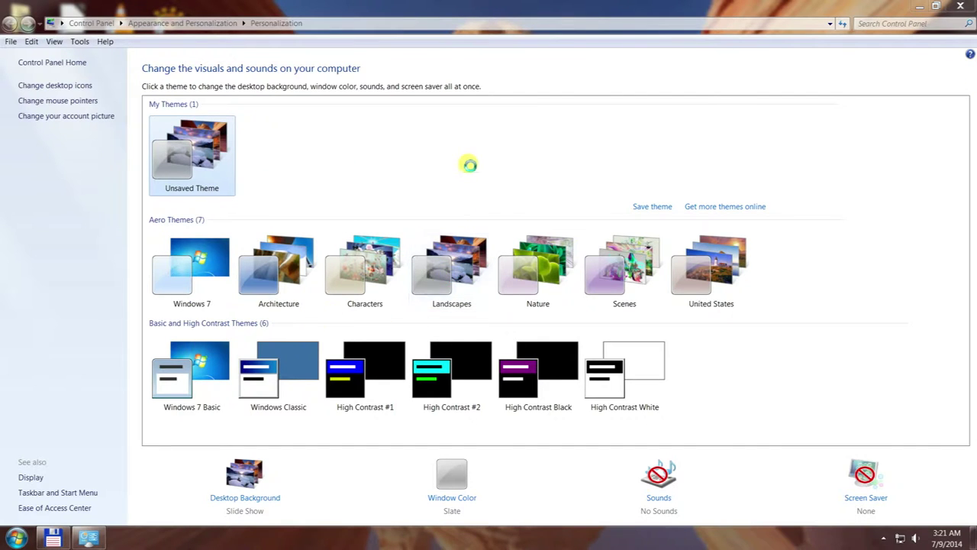
left_click(961, 7)
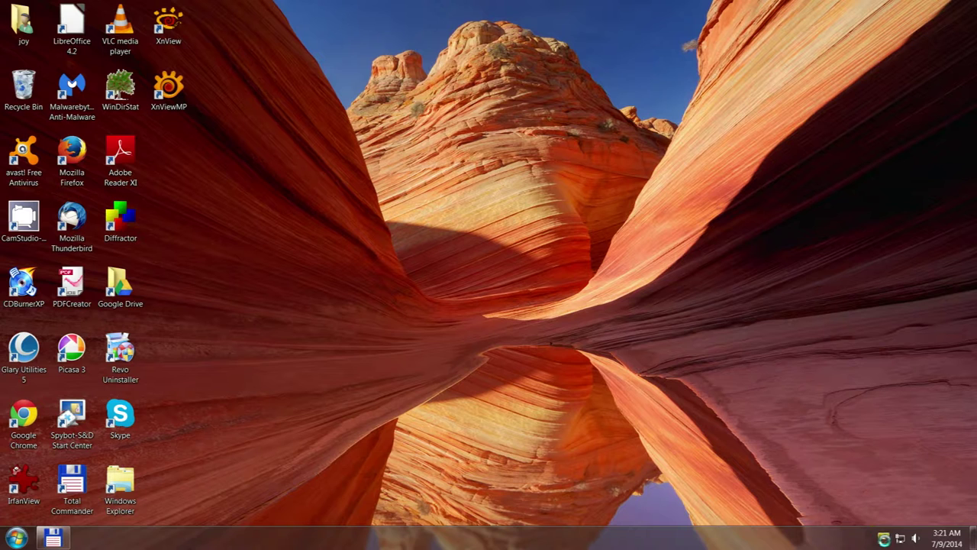
- Restore the CamStudio recorder from the hidden notification icons and stop the recording
left_click(884, 539)
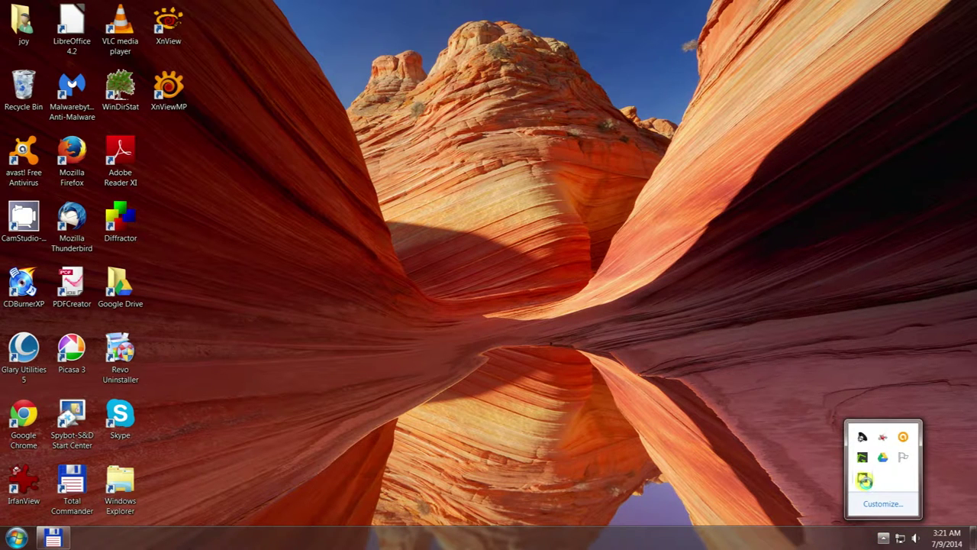
left_click(861, 476)
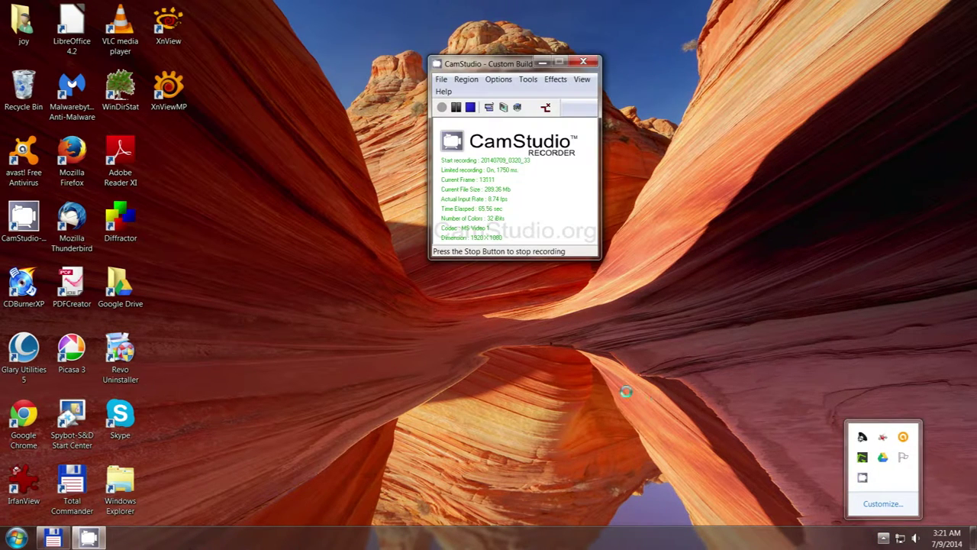
left_click(740, 317)
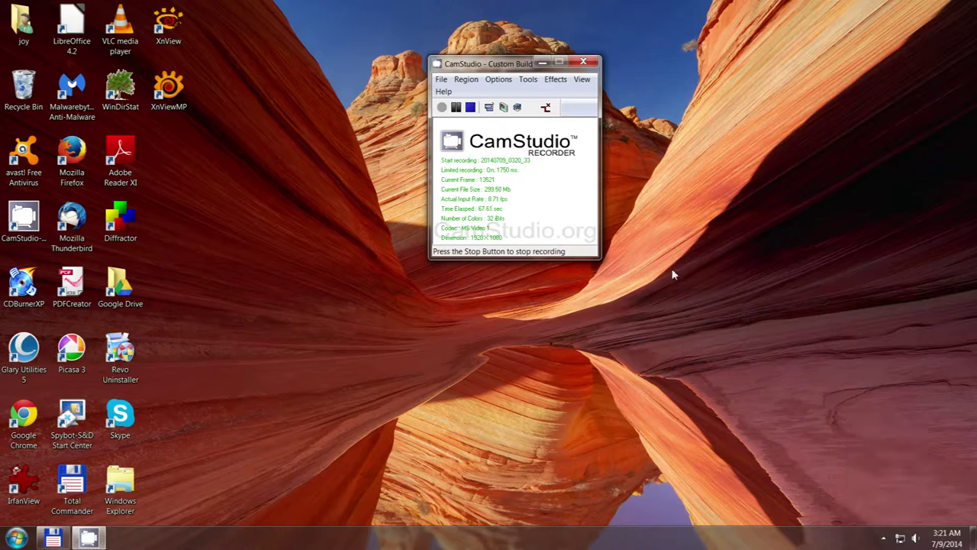
left_click(471, 108)
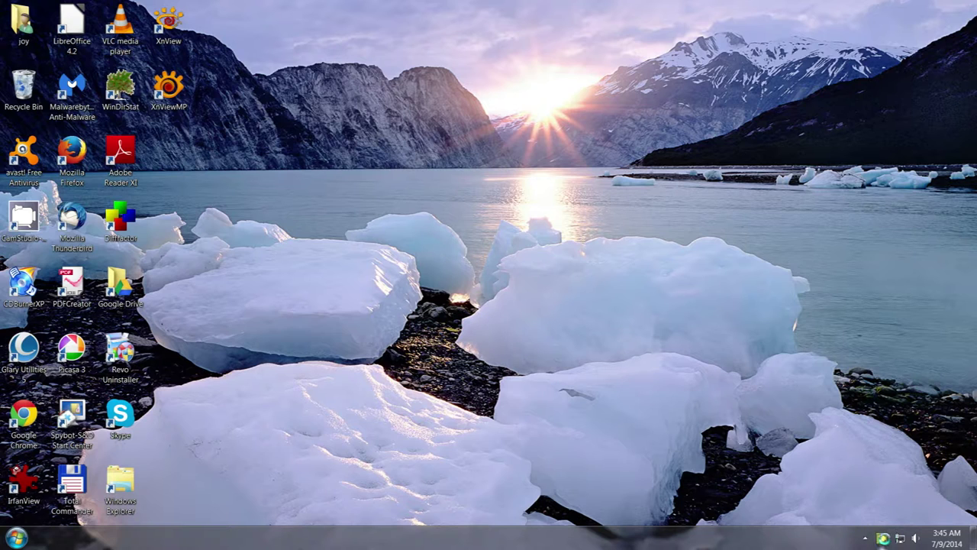
- Restore the CamStudio recorder from the hidden notification icons and minimize it again
left_click_drag(884, 538, 864, 477)
left_click(863, 477)
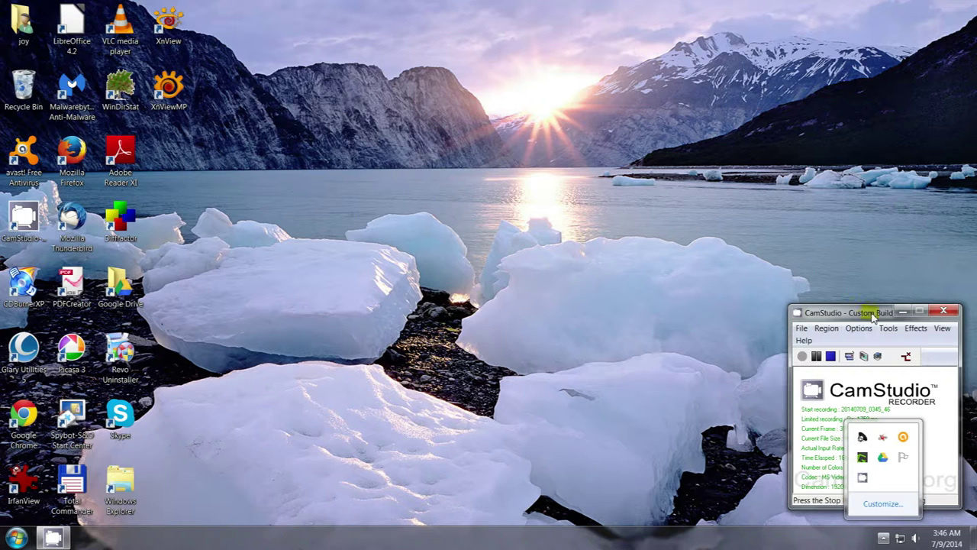
left_click(902, 311)
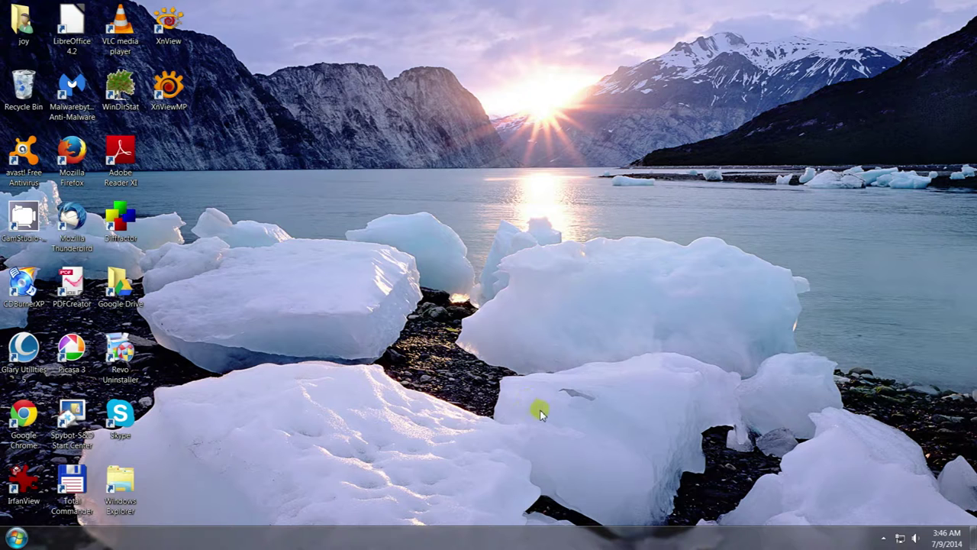
- Open Total Commander, start its trial with button 3, and maximize the window
double_click(69, 480)
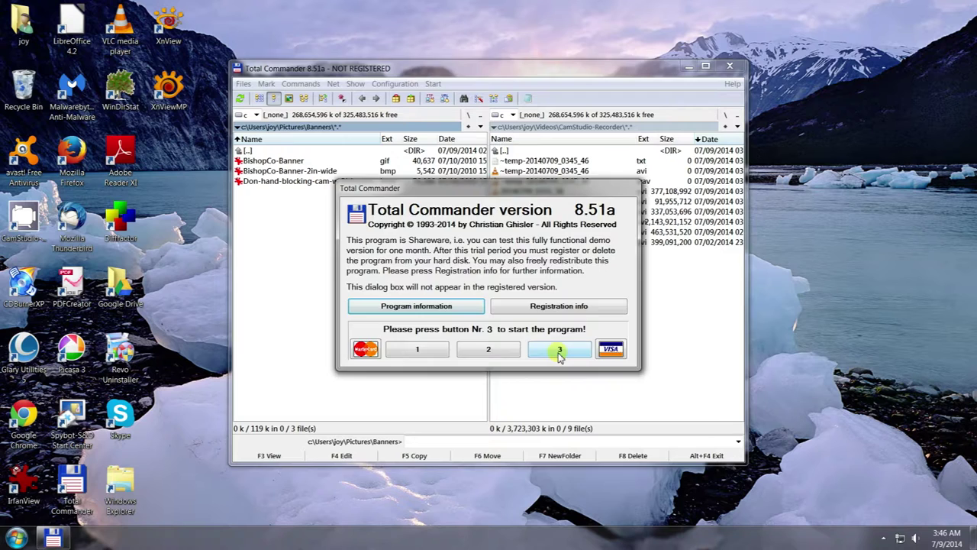
left_click(559, 349)
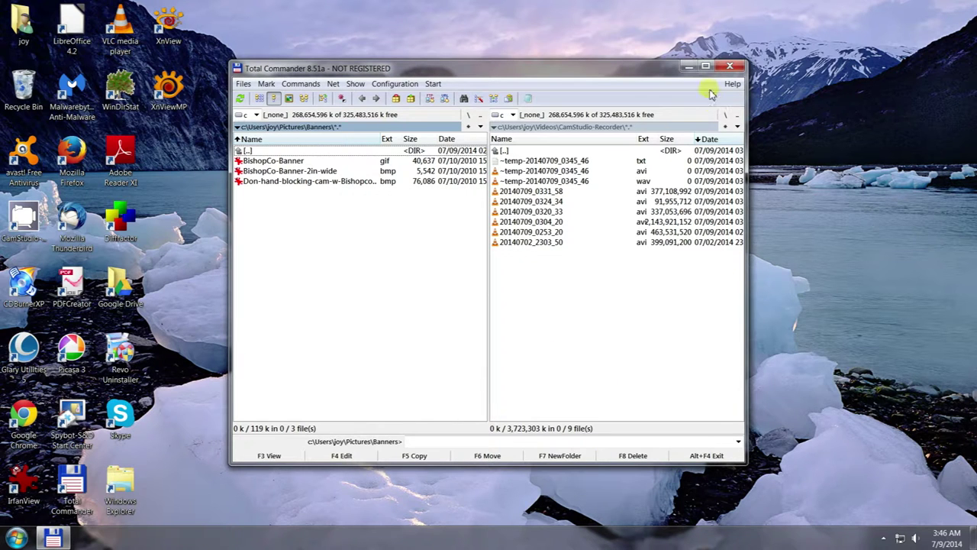
left_click(705, 66)
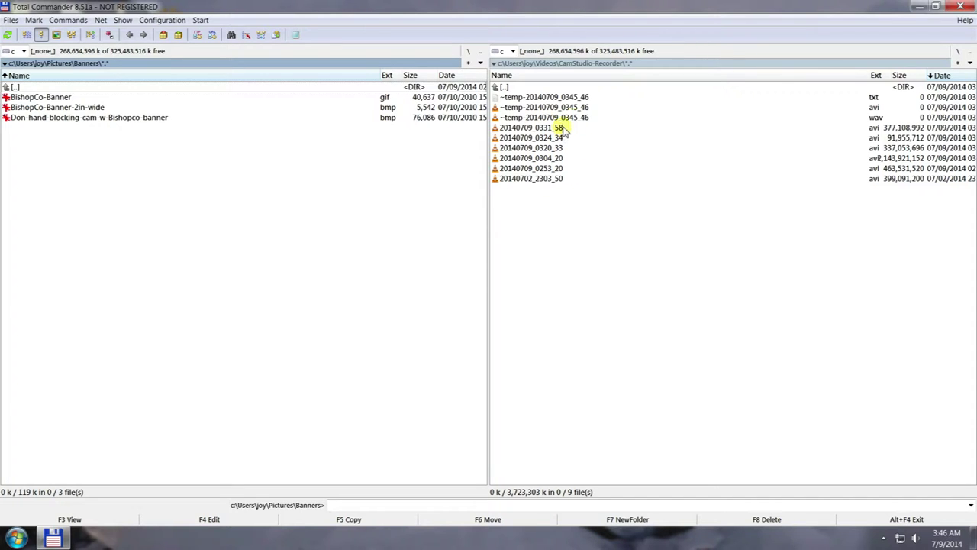
- Review the temporary and finished recording files in the CamStudio-Recorder folder
left_click(572, 97)
left_click(572, 108)
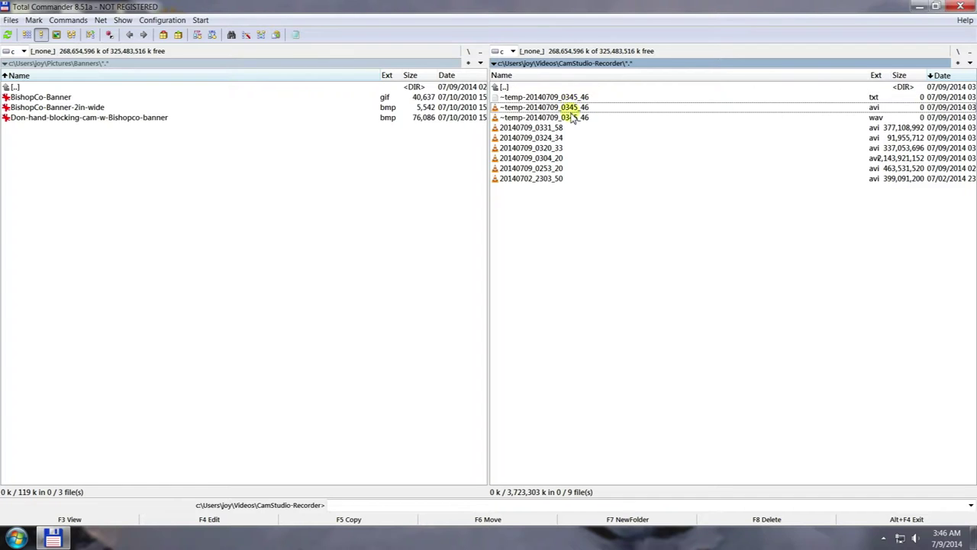
left_click(553, 182)
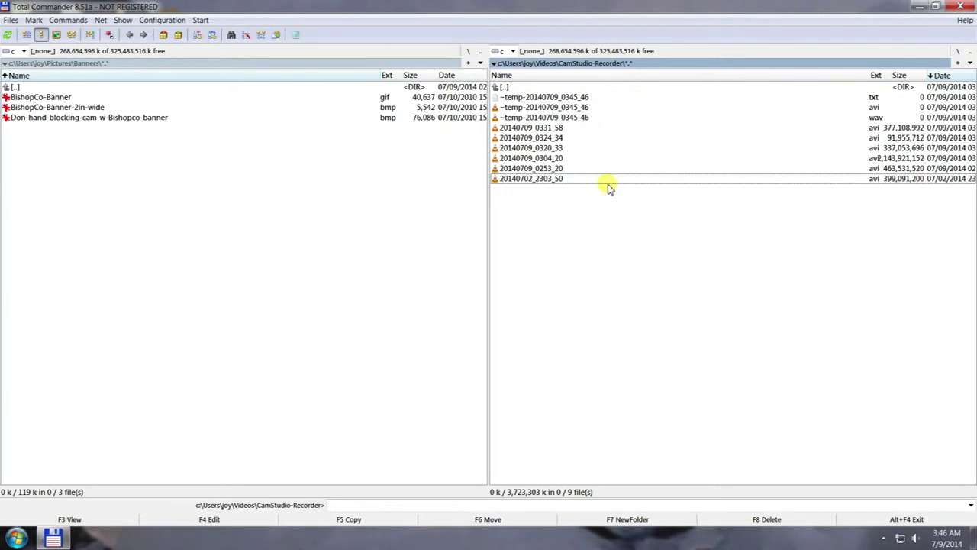
left_click(579, 98)
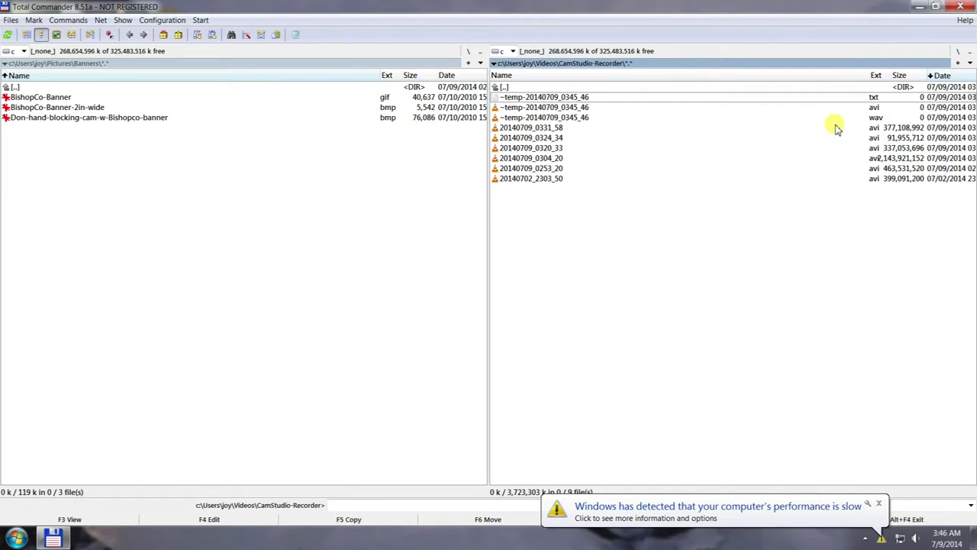
- Open the slow-performance notice, keep the current color scheme, and minimize Total Commander
left_click(715, 512)
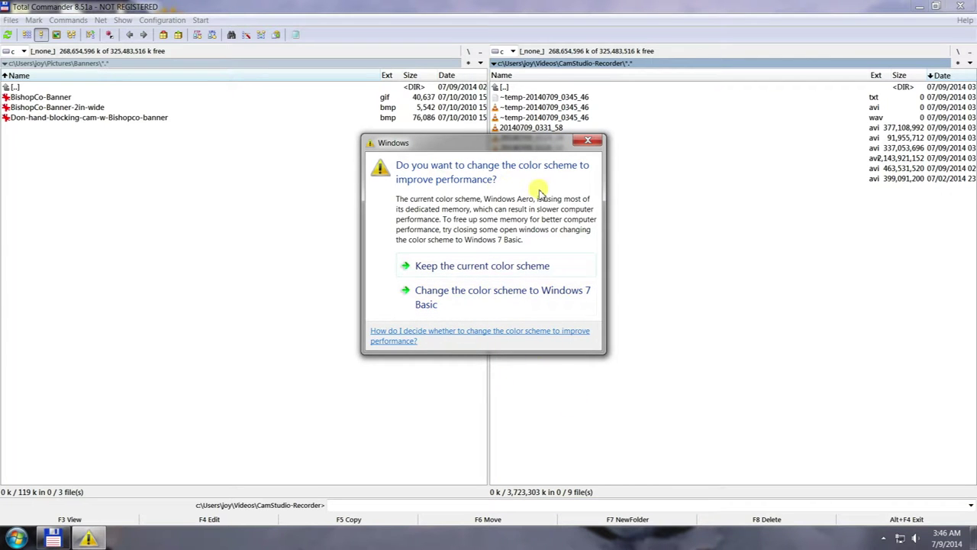
left_click(497, 267)
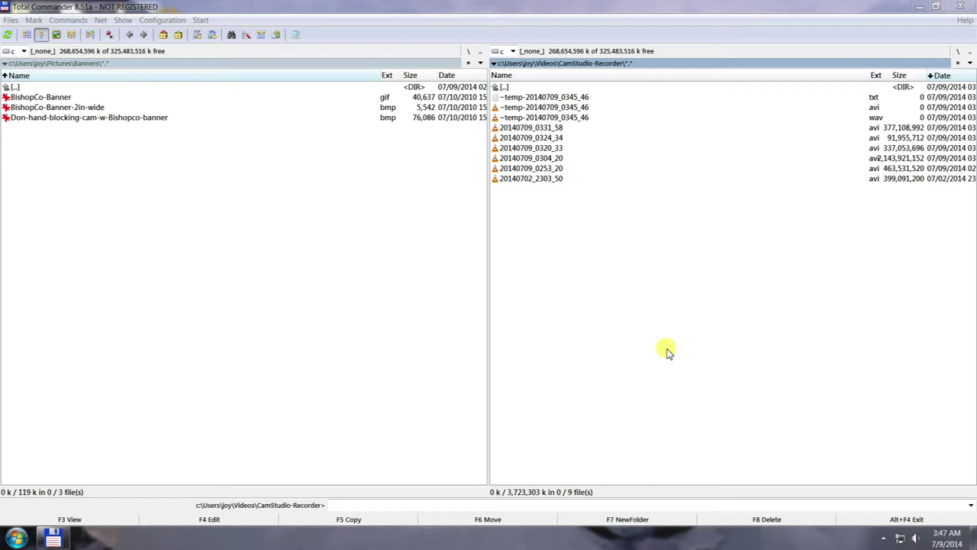
left_click(919, 7)
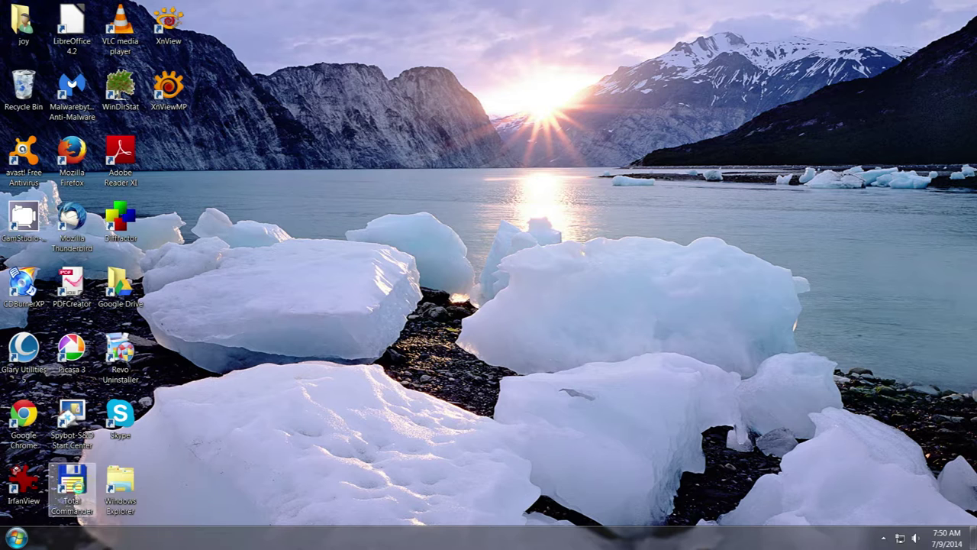
- Open Total Commander maximized, go up to the Videos folder, and reopen CamStudio-Recorder to check its refreshed file list
double_click(72, 485)
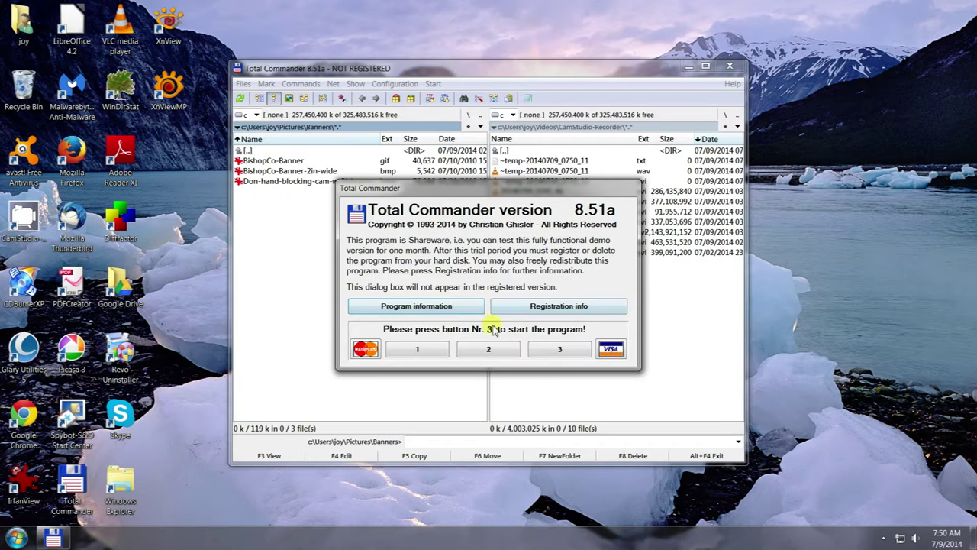
left_click(540, 350)
left_click(706, 67)
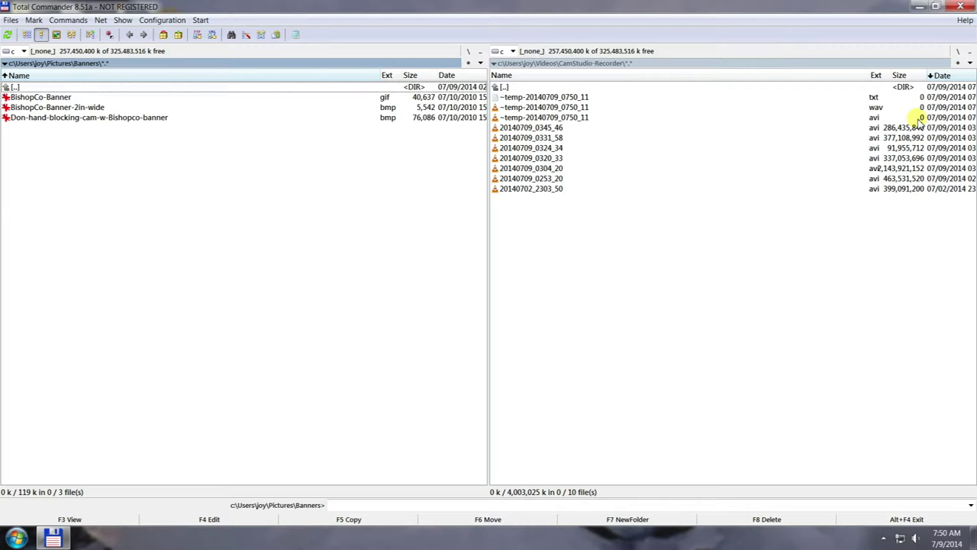
double_click(526, 88)
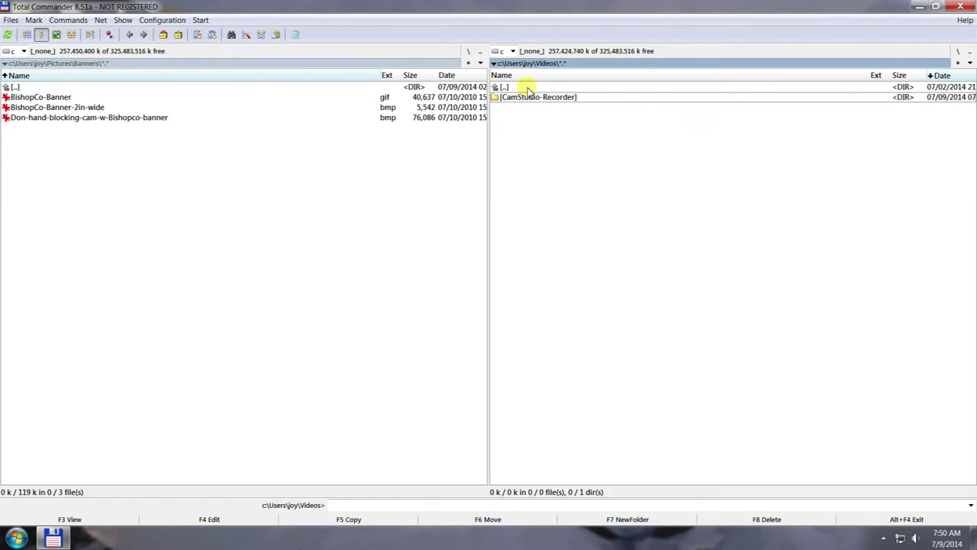
double_click(530, 97)
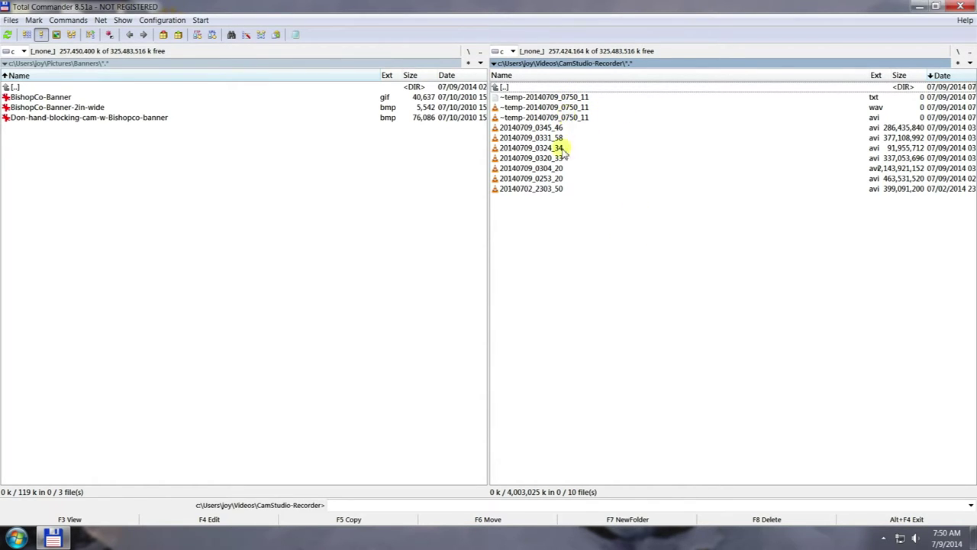
- Close the Windows Help and Support window and restore the CamStudio recorder from the hidden notification icons
left_click(882, 539)
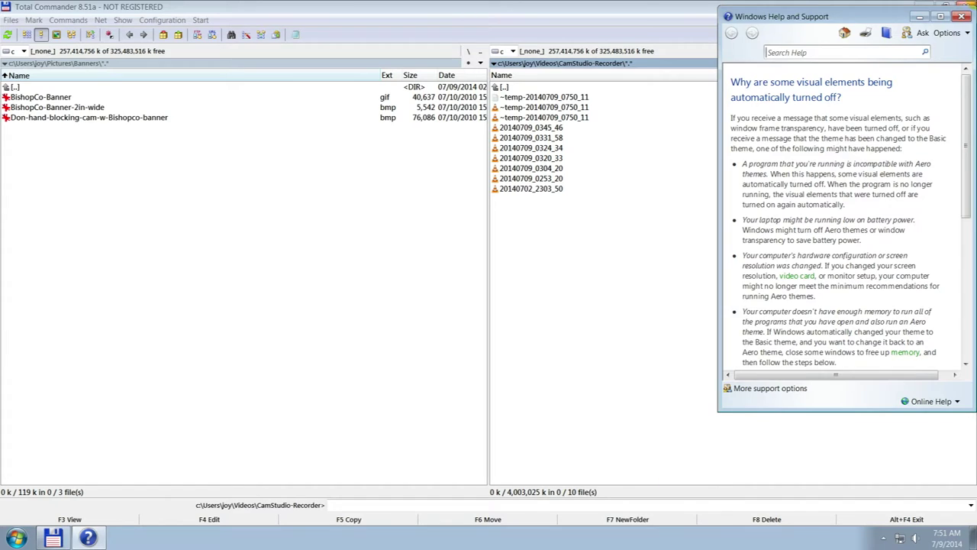
left_click(963, 16)
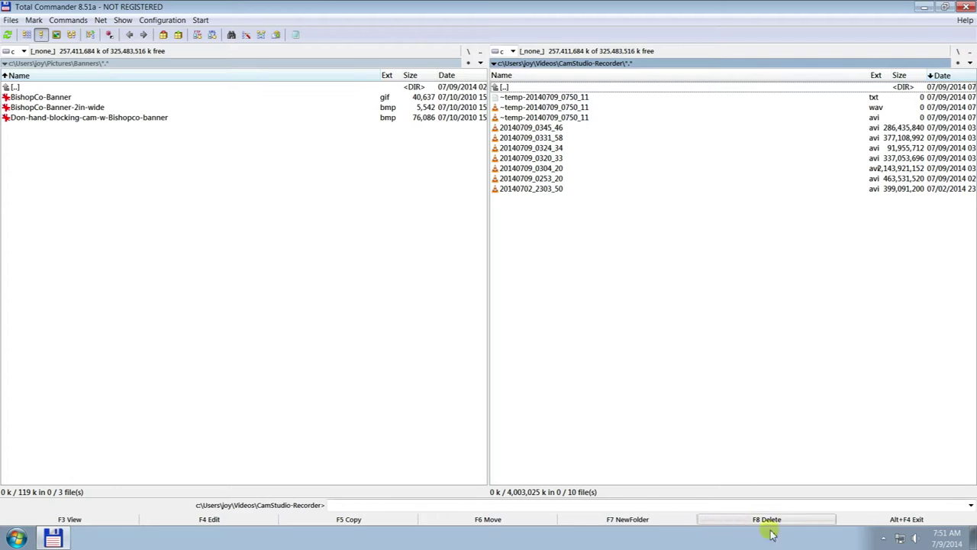
left_click(884, 538)
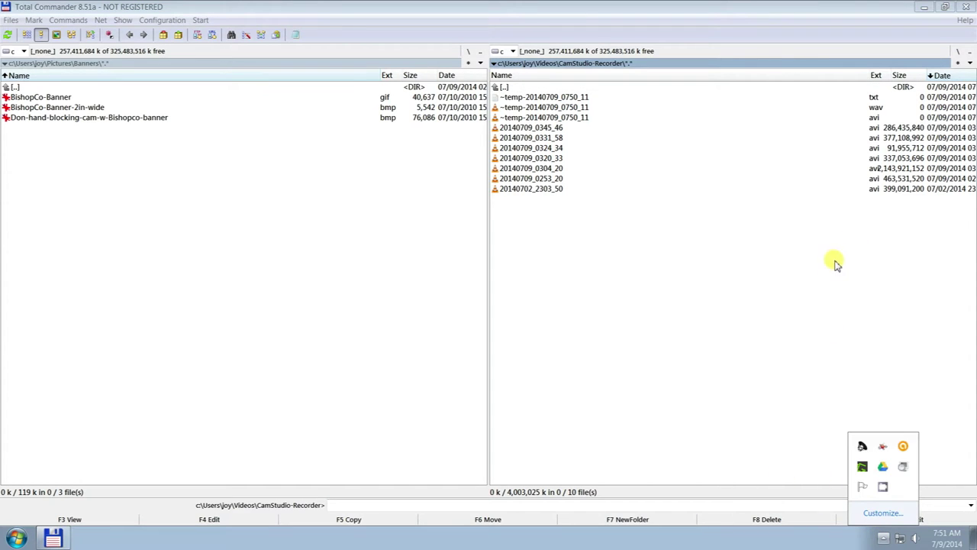
left_click(884, 489)
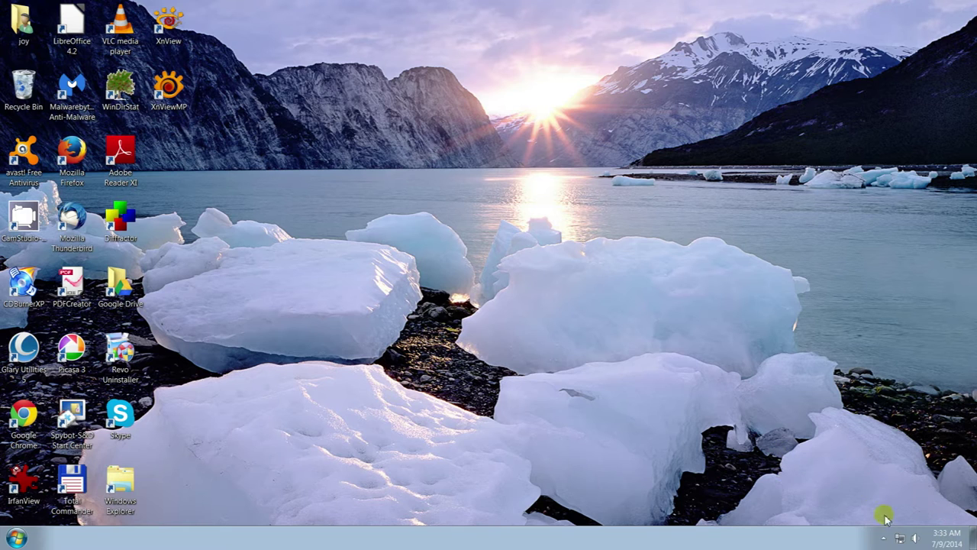
- Restore the running CamStudio recorder from the hidden notification icons and move its window to the upper part of the desktop
left_click(885, 538)
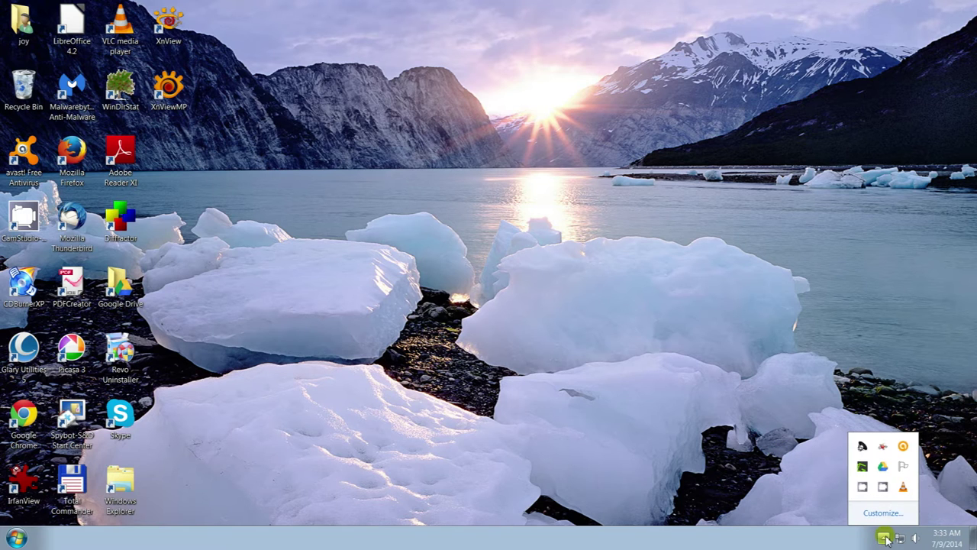
left_click(865, 487)
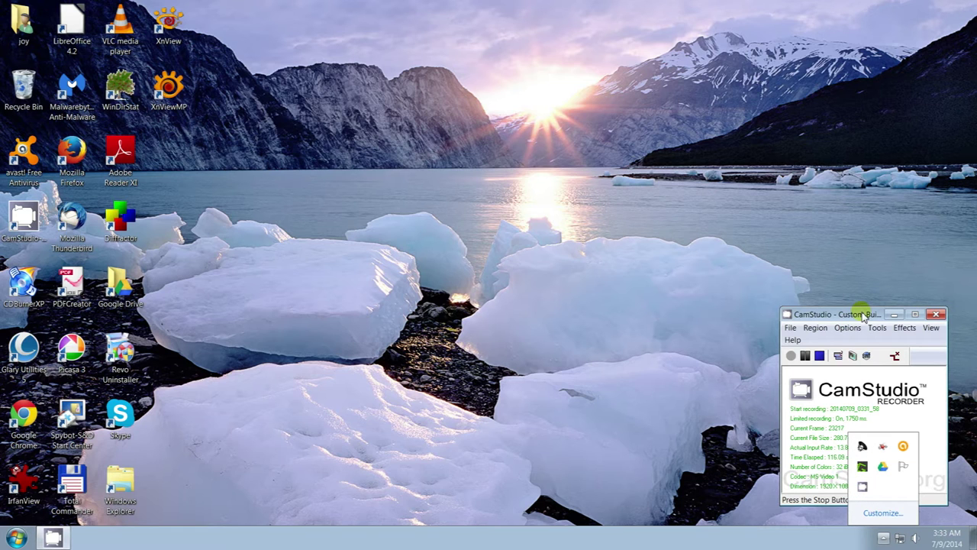
left_click_drag(843, 316, 833, 30)
key("F9")
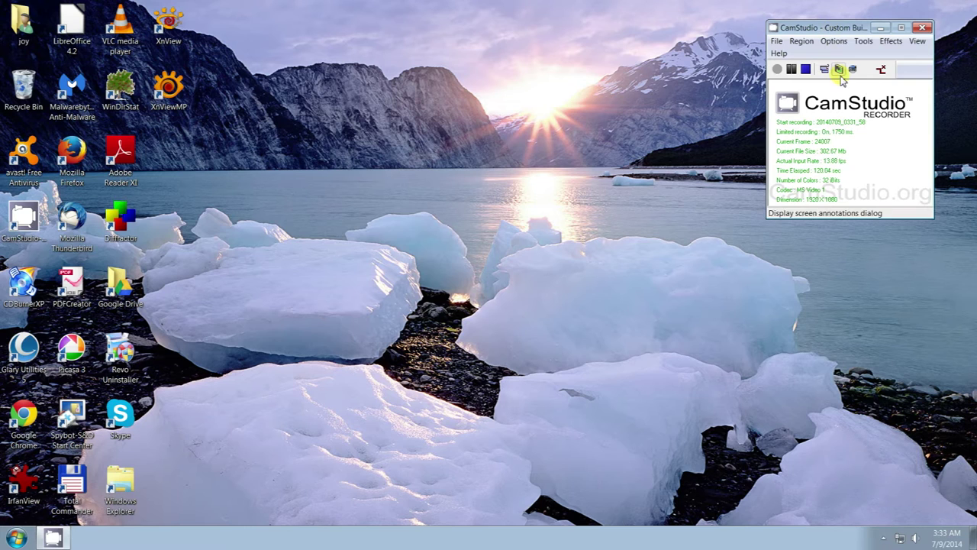